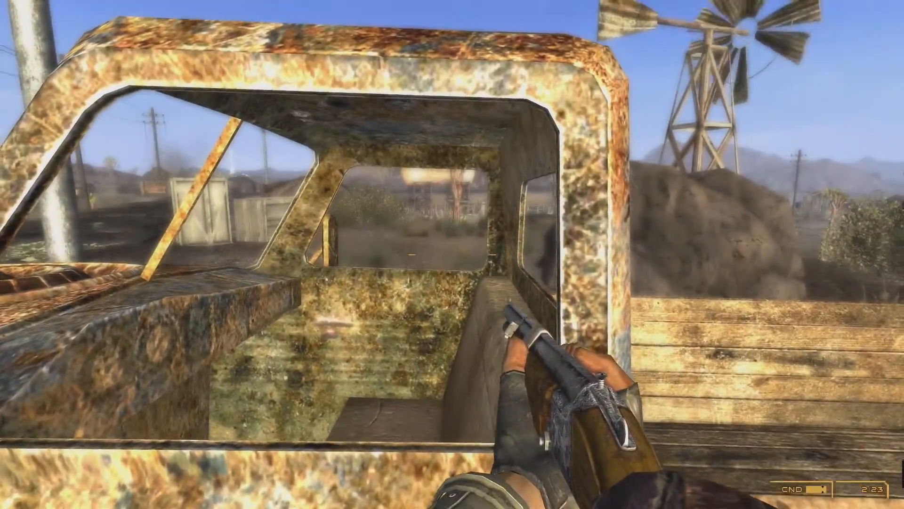
{"action": "left_click", "coordinate": [452, 254]}
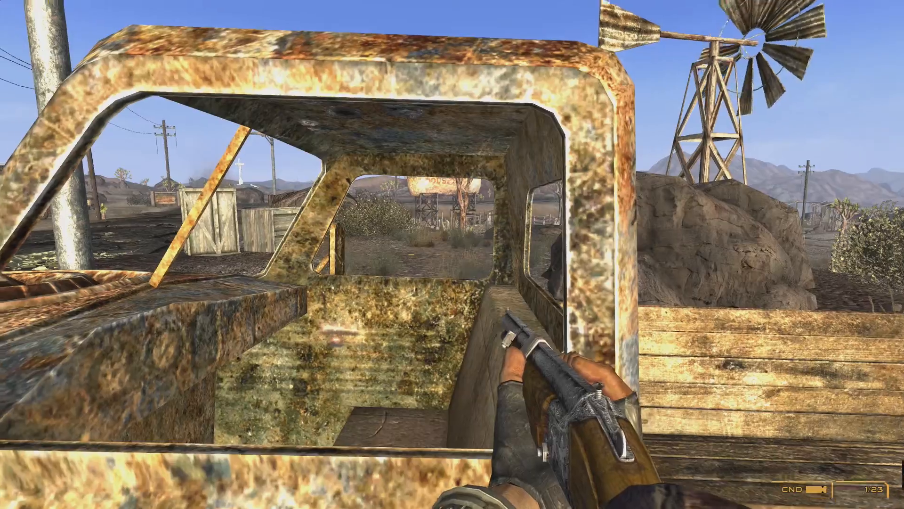
{"action": "left_click", "coordinate": [452, 255]}
{"action": "key", "text": "a"}
{"action": "key", "text": "w"}
{"action": "key", "text": "space"}
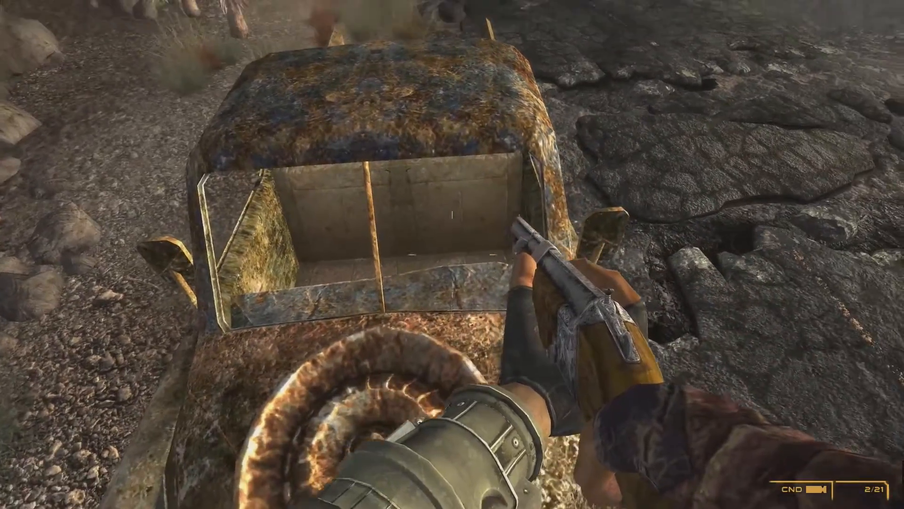
{"action": "key", "text": "w"}
{"action": "left_click", "coordinate": [452, 254]}
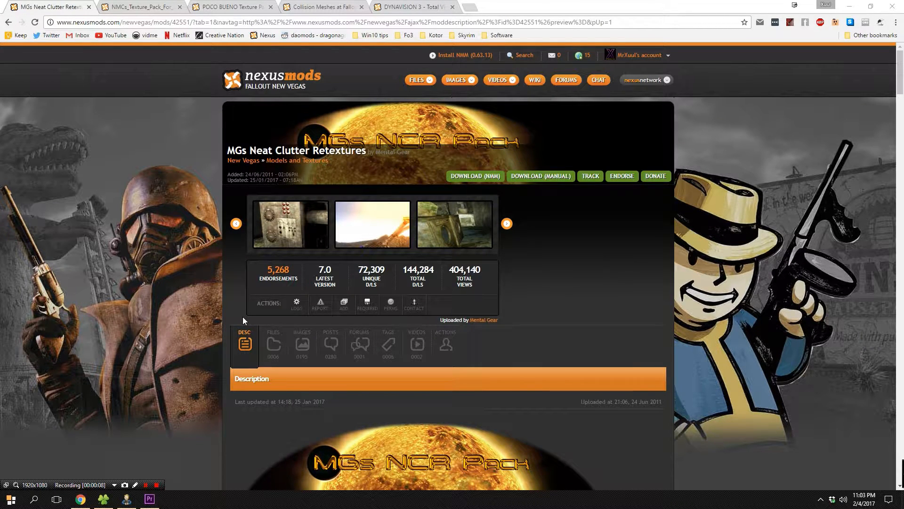
Open the Files list of the MGs Neat Clutter Retextures mod page and review its main files.
{"action": "left_click", "coordinate": [272, 346]}
{"action": "scroll", "coordinate": [283, 352], "scroll_direction": "down", "scroll_amount": 3}
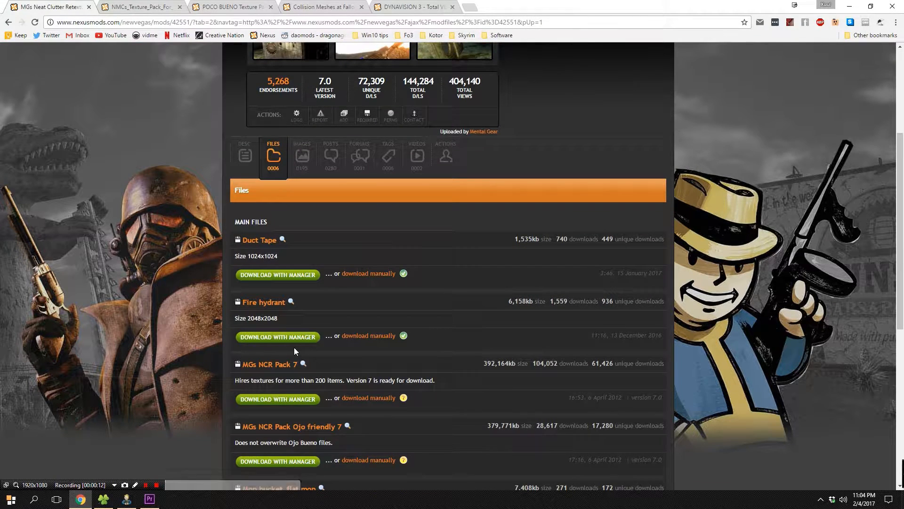
{"action": "scroll", "coordinate": [294, 348], "scroll_direction": "down", "scroll_amount": 2}
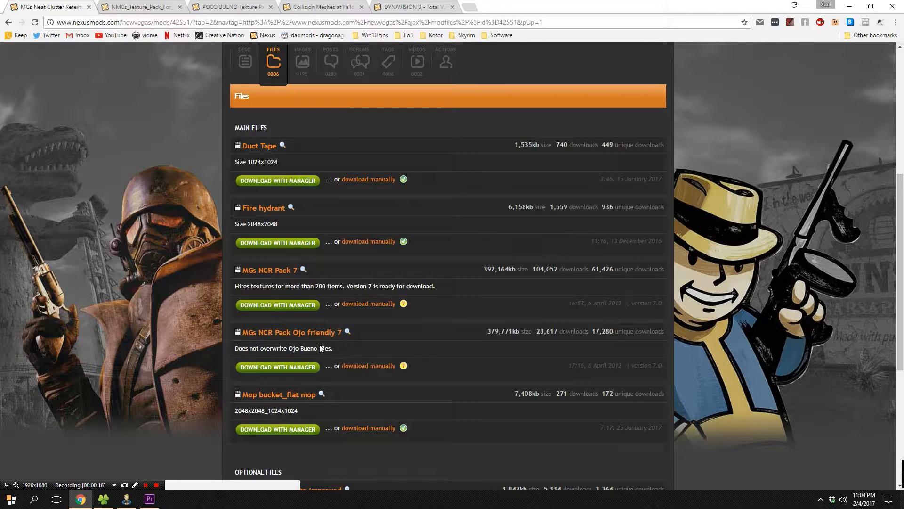
{"action": "left_click", "coordinate": [300, 370]}
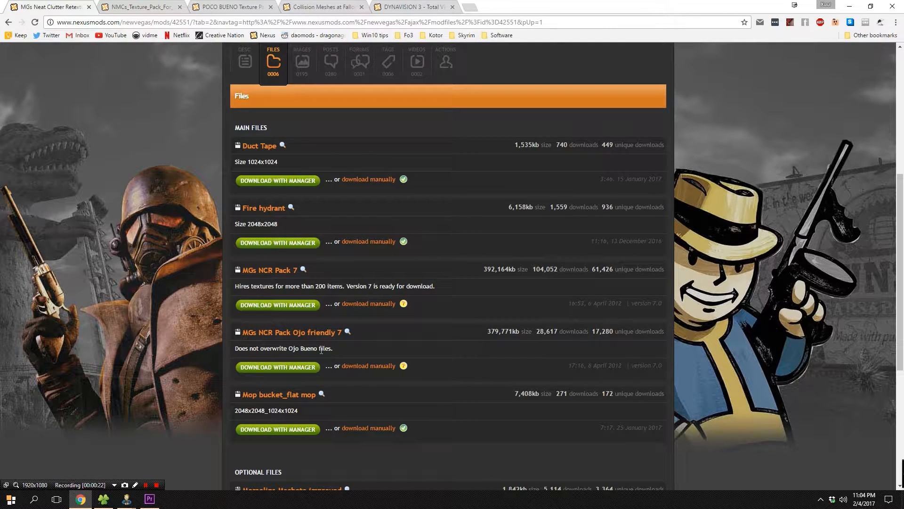
Switch to the NMCs Texture Pack mod page and review the files in its Files list.
{"action": "left_click", "coordinate": [166, 5]}
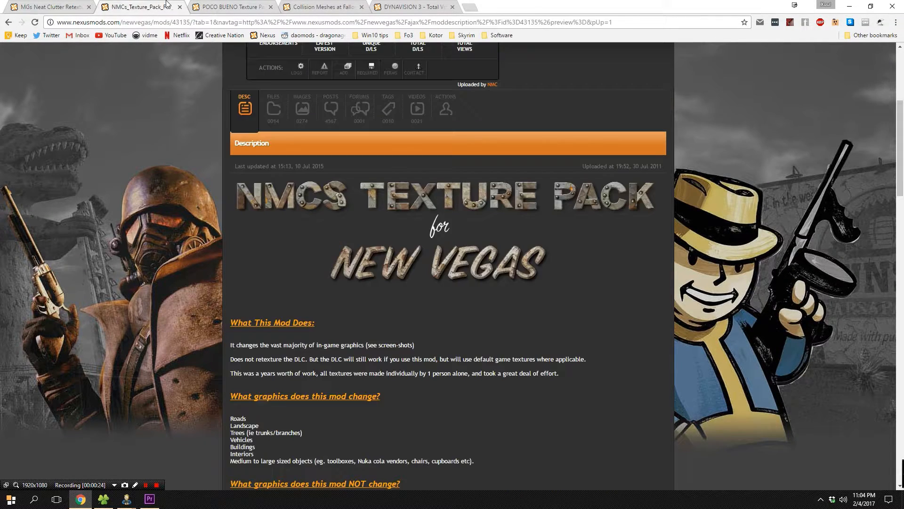
{"action": "scroll", "coordinate": [272, 201], "scroll_direction": "up", "scroll_amount": 2}
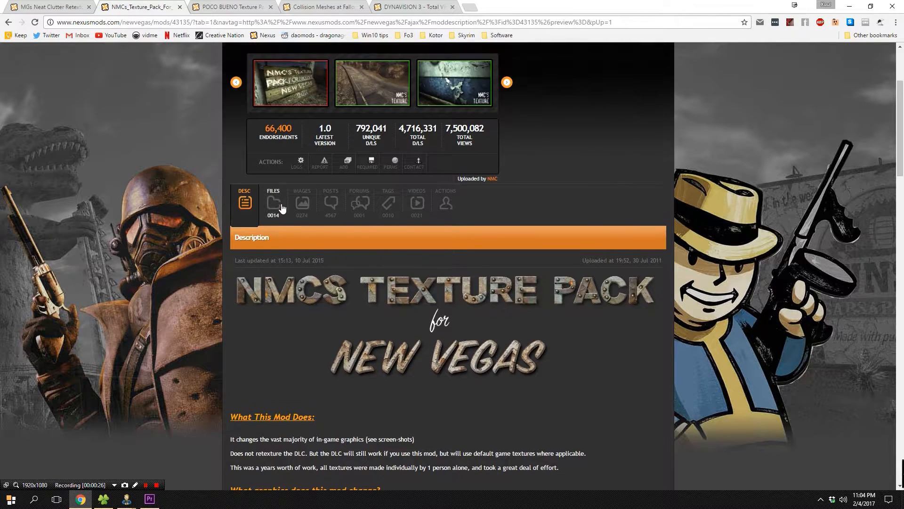
{"action": "left_click", "coordinate": [272, 202]}
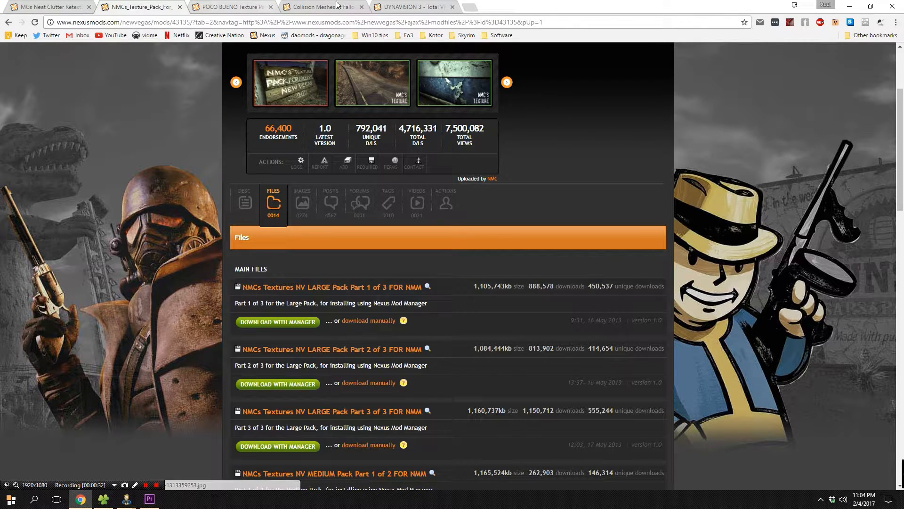
{"action": "scroll", "coordinate": [501, 191], "scroll_direction": "down", "scroll_amount": 4}
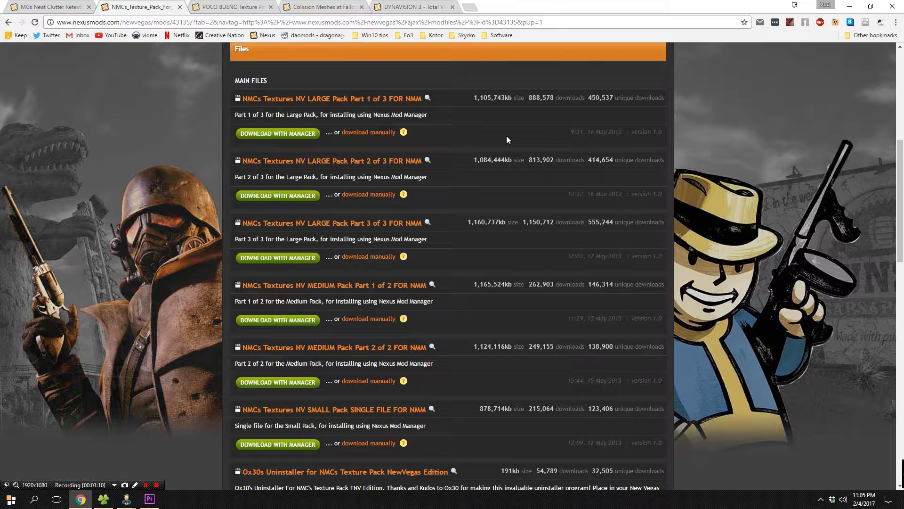
Switch to the POCO BUENO Texture Pack page and review its main and optional files.
{"action": "left_click", "coordinate": [200, 8]}
{"action": "scroll", "coordinate": [344, 140], "scroll_direction": "up", "scroll_amount": 4}
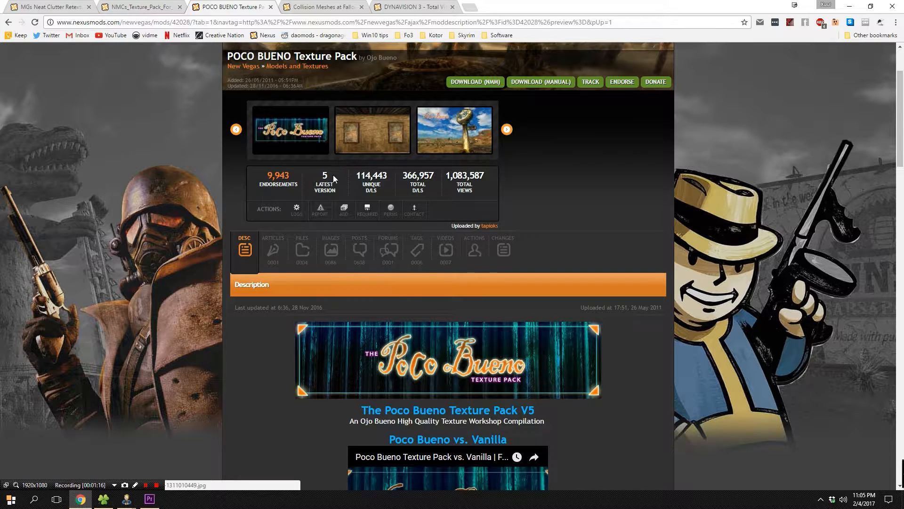
{"action": "left_click", "coordinate": [302, 249]}
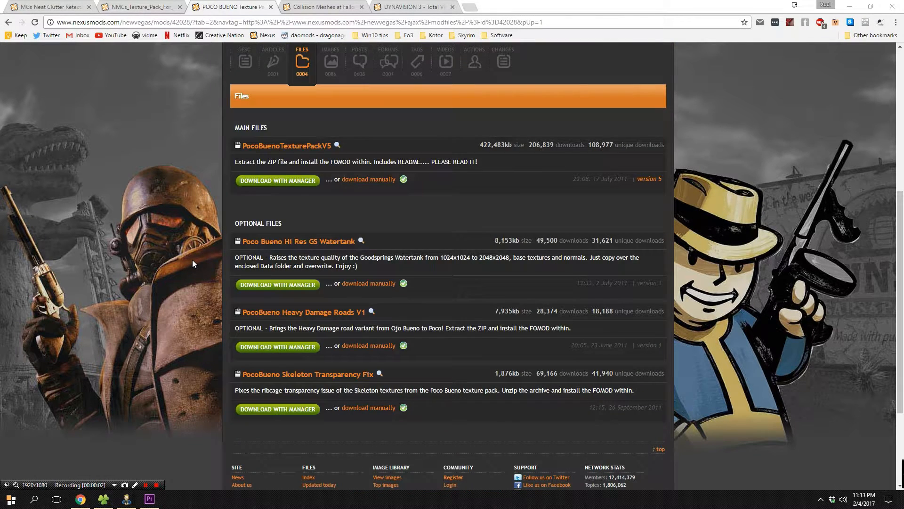
{"action": "scroll", "coordinate": [193, 259], "scroll_direction": "up", "scroll_amount": 1}
{"action": "scroll", "coordinate": [192, 259], "scroll_direction": "down", "scroll_amount": 1}
{"action": "scroll", "coordinate": [372, 217], "scroll_direction": "up", "scroll_amount": 4}
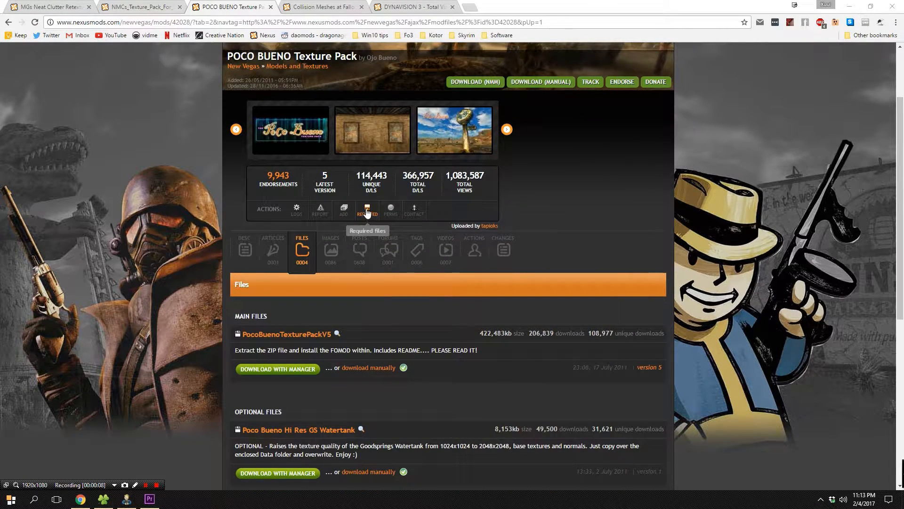
{"action": "scroll", "coordinate": [387, 230], "scroll_direction": "down", "scroll_amount": 3}
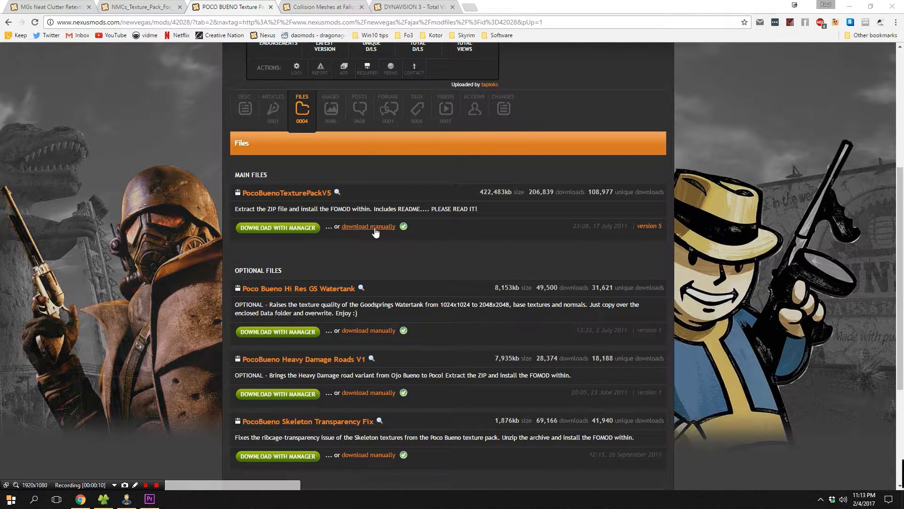
{"action": "scroll", "coordinate": [561, 354], "scroll_direction": "down", "scroll_amount": 2}
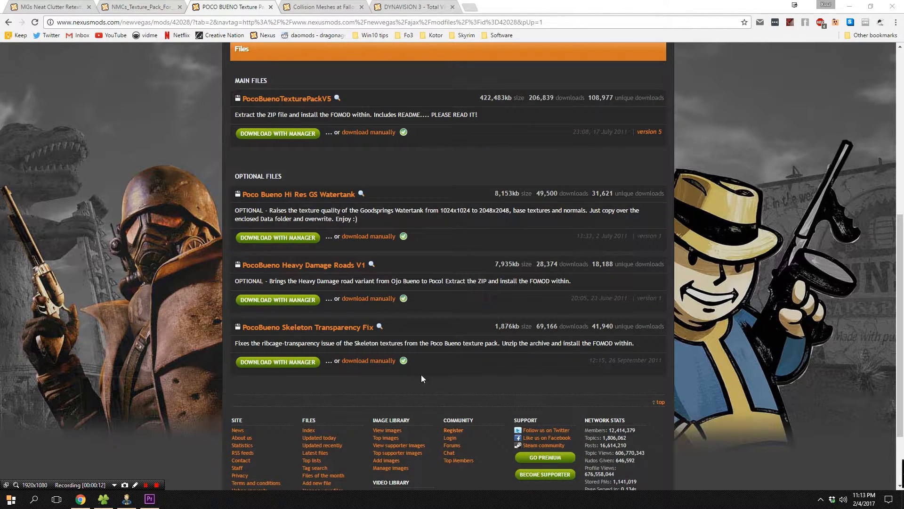
{"action": "scroll", "coordinate": [504, 365], "scroll_direction": "up", "scroll_amount": 5}
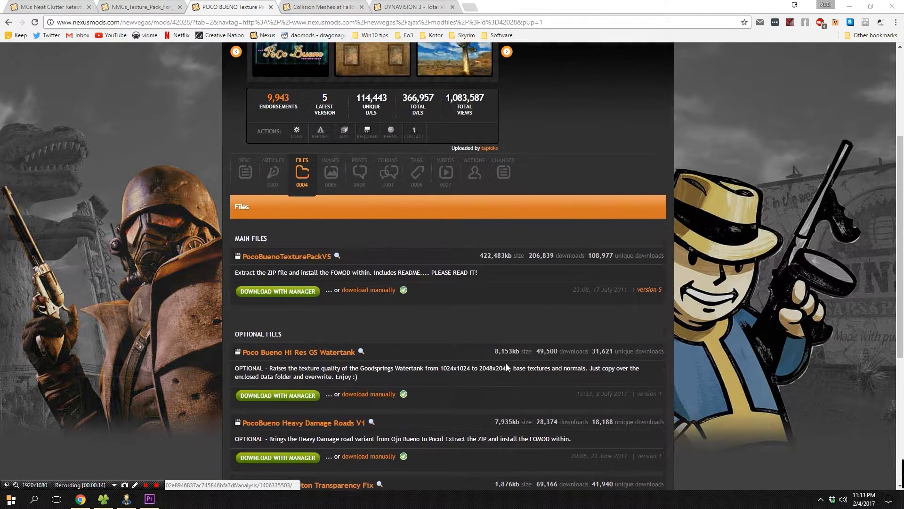
{"action": "scroll", "coordinate": [278, 412], "scroll_direction": "down", "scroll_amount": 5}
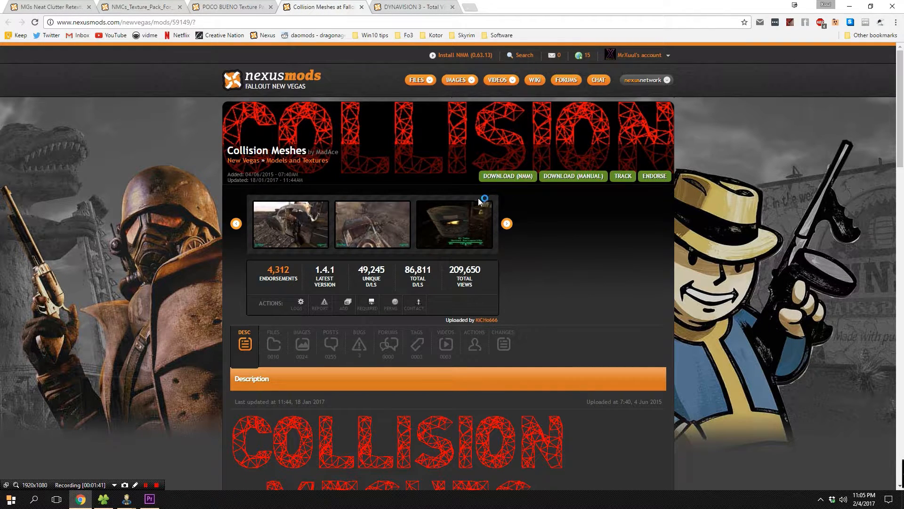
Review the Collision Meshes mod page and open its Files list.
{"action": "scroll", "coordinate": [440, 187], "scroll_direction": "down", "scroll_amount": 7}
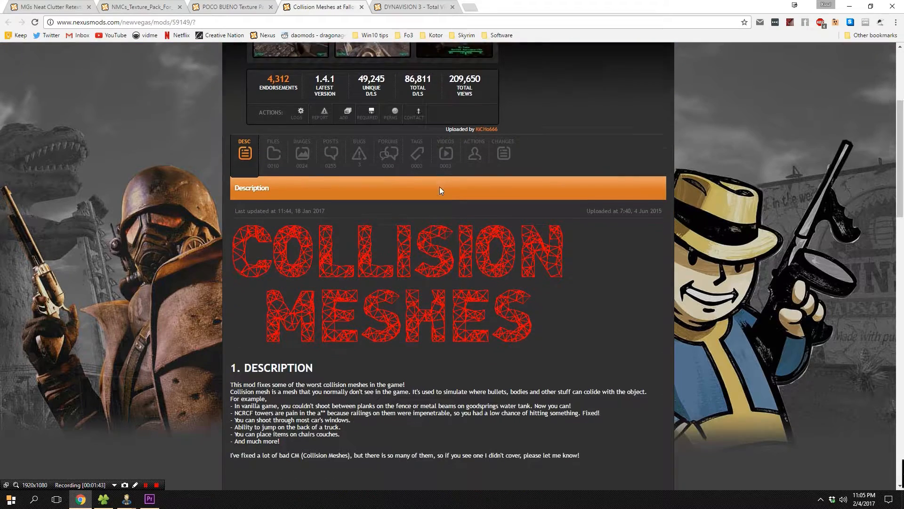
{"action": "scroll", "coordinate": [439, 197], "scroll_direction": "up", "scroll_amount": 6}
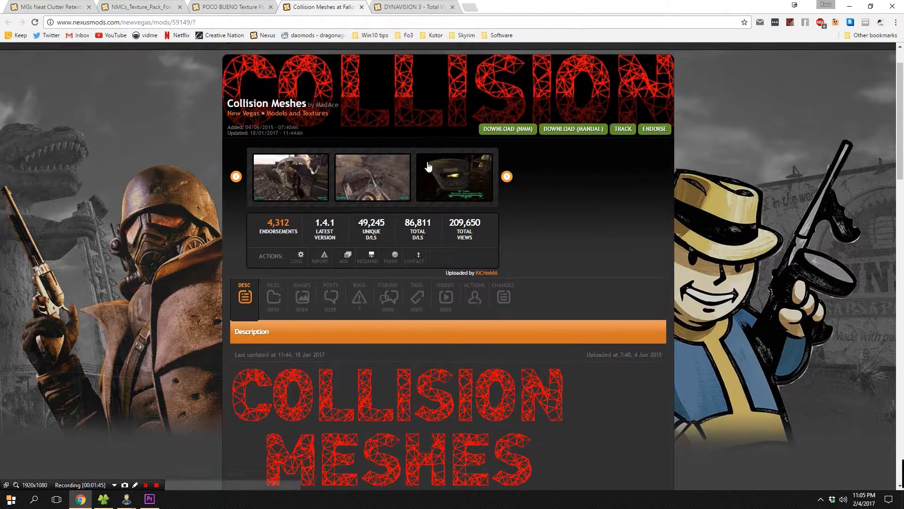
{"action": "left_click", "coordinate": [264, 314]}
{"action": "scroll", "coordinate": [313, 289], "scroll_direction": "down", "scroll_amount": 3}
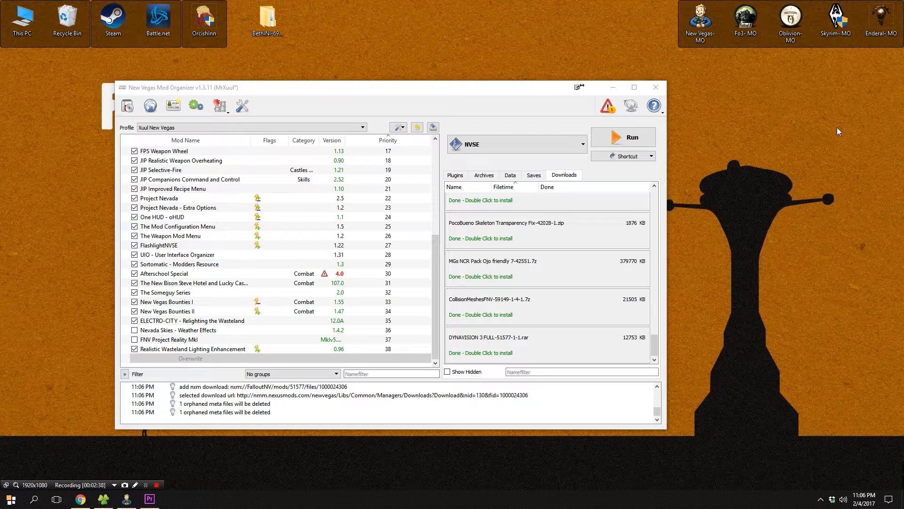
Start a manual install of the MGs NCR Pack Ojo friendly 7 download, setting its pack folder as the data directory.
{"action": "double_click", "coordinate": [493, 281]}
{"action": "left_click", "coordinate": [385, 298]}
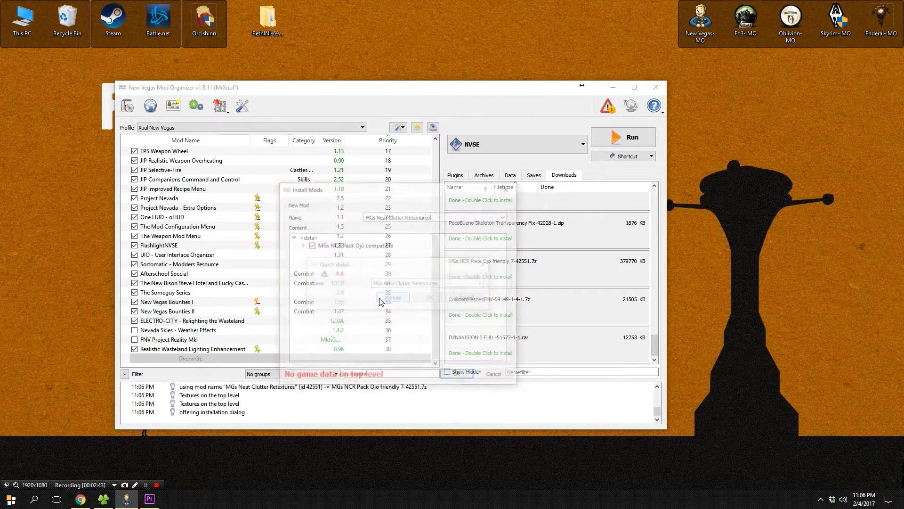
{"action": "right_click", "coordinate": [320, 245]}
{"action": "left_click", "coordinate": [333, 252]}
{"action": "left_click", "coordinate": [301, 245]}
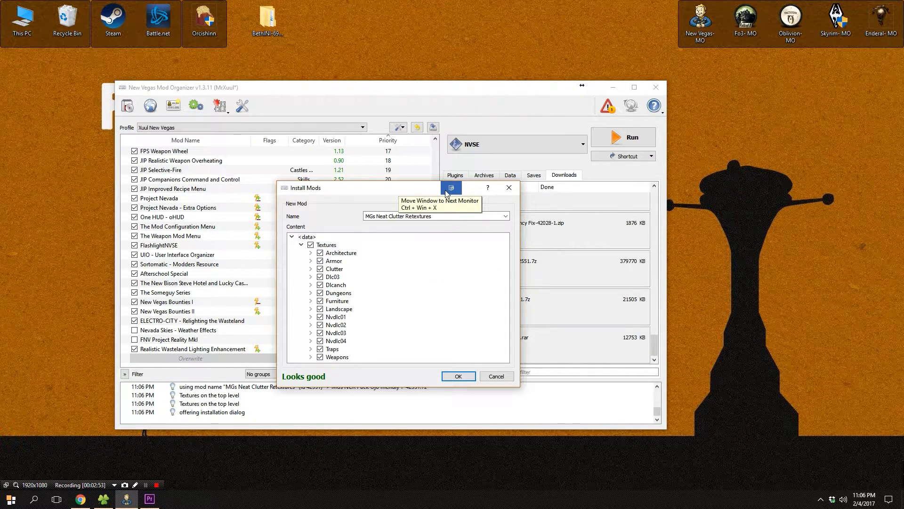
Uncheck solar_reflector_lod.dds inside Textures > Architecture > helios_one in the install contents.
{"action": "left_click", "coordinate": [310, 253]}
{"action": "left_click", "coordinate": [320, 260]}
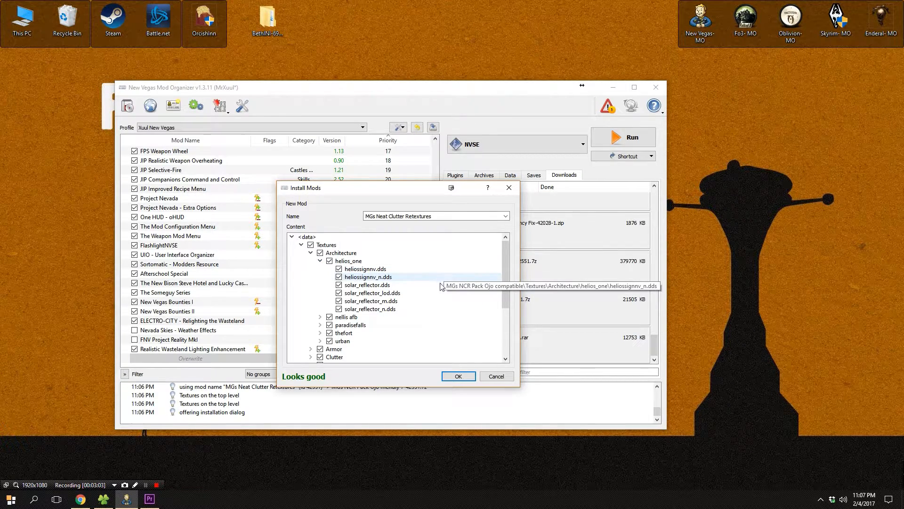
{"action": "left_click", "coordinate": [340, 293]}
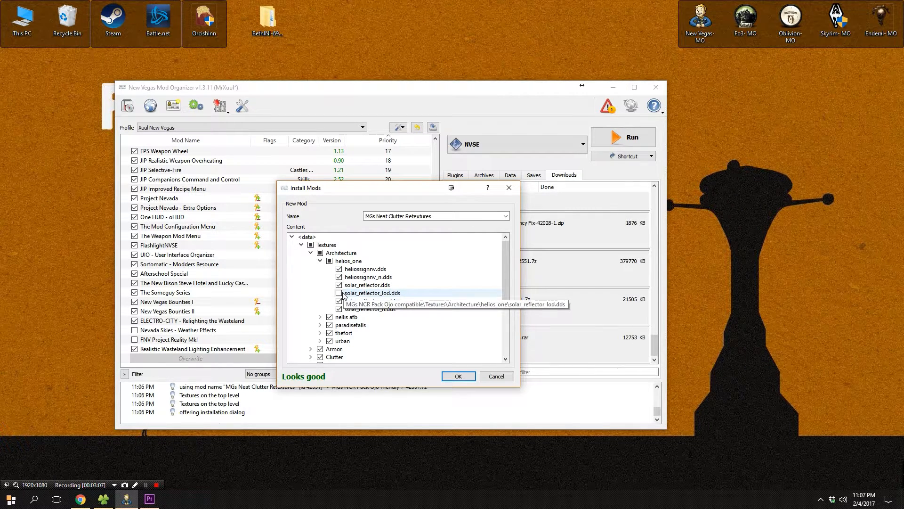
{"action": "left_click", "coordinate": [302, 245]}
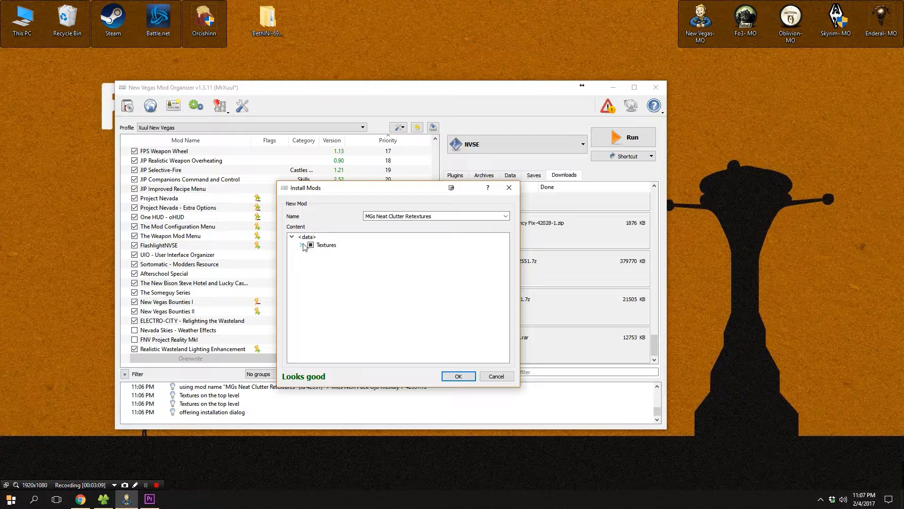
{"action": "left_click", "coordinate": [302, 245]}
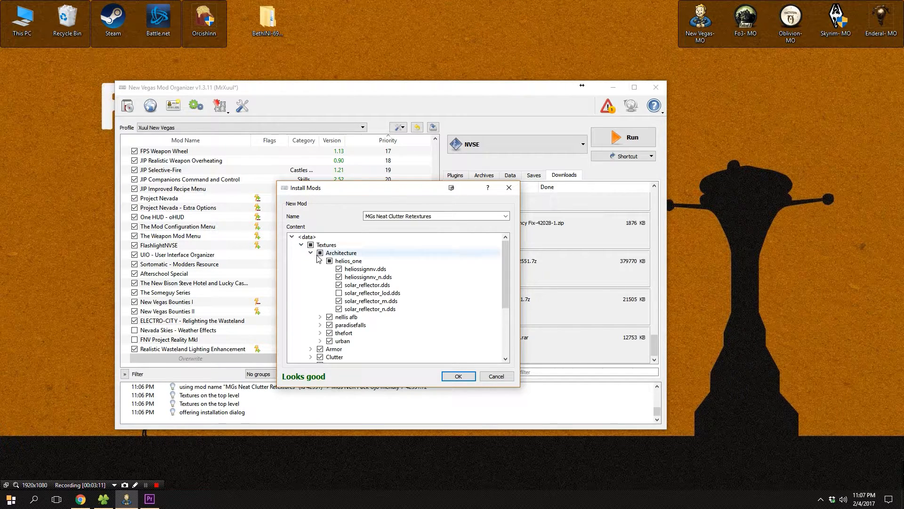
Uncheck slavecollar_g.dds under Armor > Headgear and finish installing MGs Neat Clutter Retextures.
{"action": "left_click", "coordinate": [311, 349]}
{"action": "scroll", "coordinate": [312, 352], "scroll_direction": "down", "scroll_amount": 2}
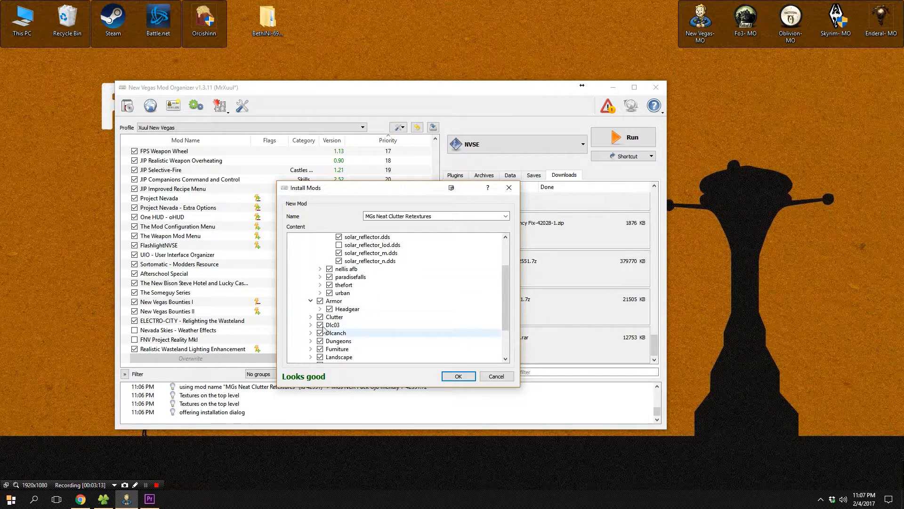
{"action": "left_click", "coordinate": [320, 309]}
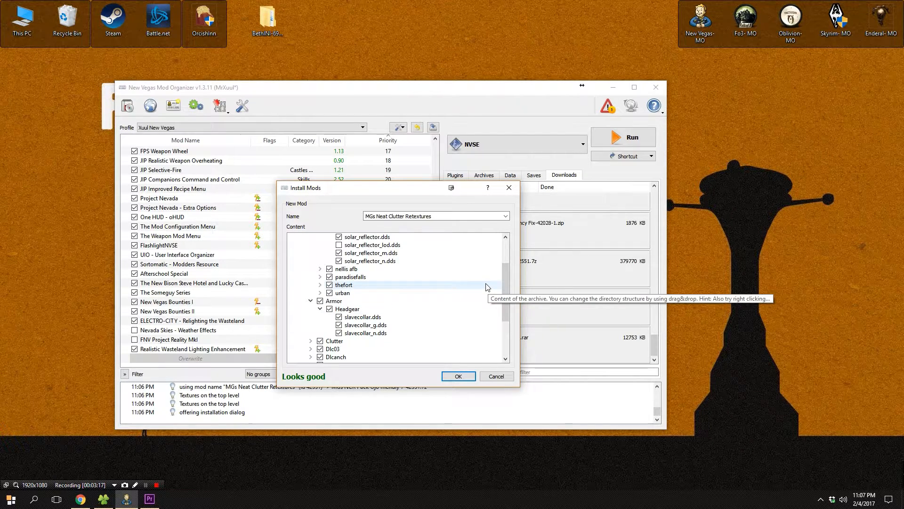
{"action": "right_click", "coordinate": [368, 326]}
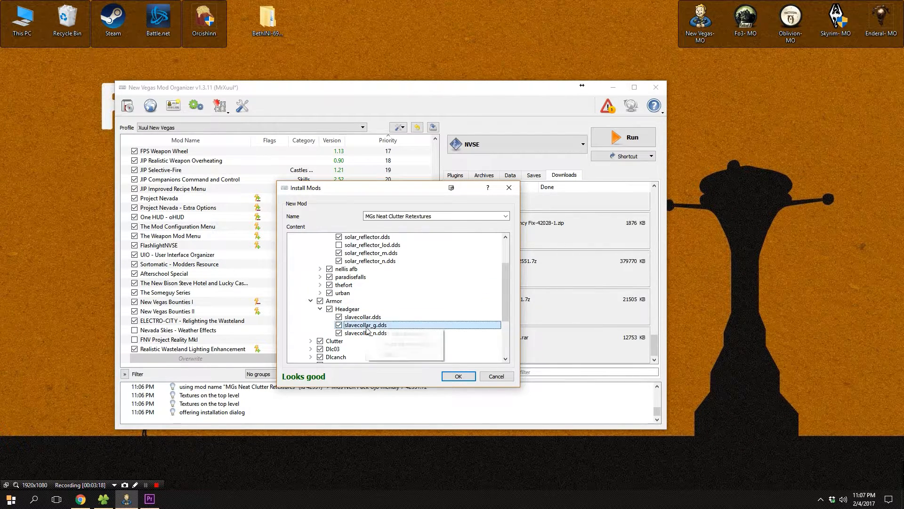
{"action": "left_click", "coordinate": [338, 326]}
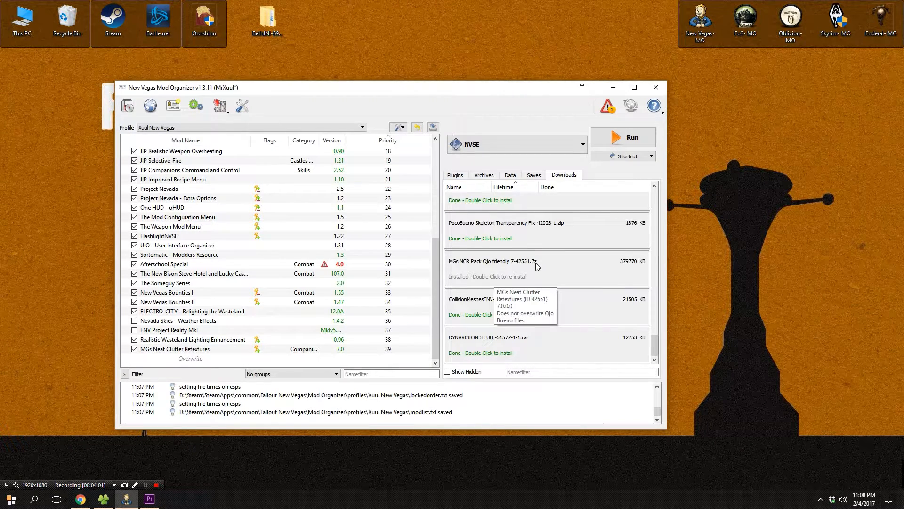
{"action": "scroll", "coordinate": [536, 266], "scroll_direction": "up", "scroll_amount": 5}
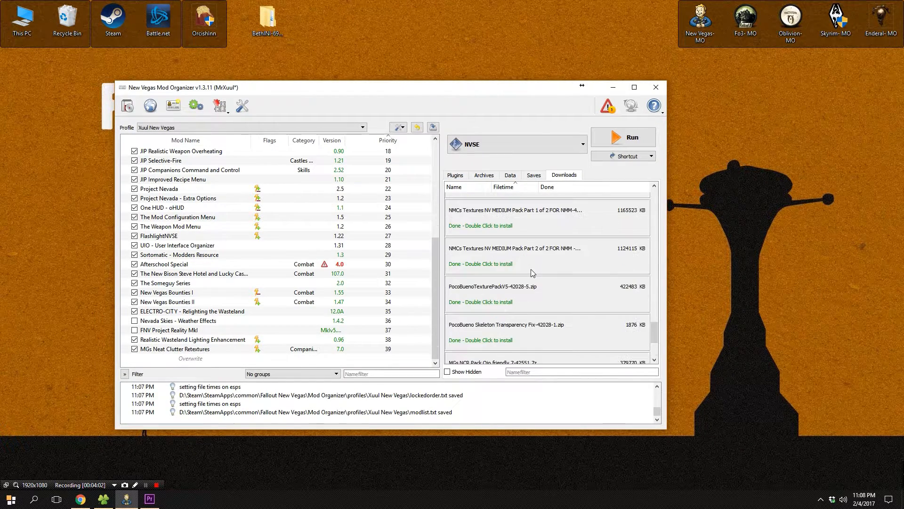
Install the NMCs Textures NV MEDIUM Pack Part 1 of 2 download manually as NMCs_Texture_Pack_For_New_Vegas.
{"action": "scroll", "coordinate": [523, 261], "scroll_direction": "down", "scroll_amount": 3}
{"action": "double_click", "coordinate": [531, 227]}
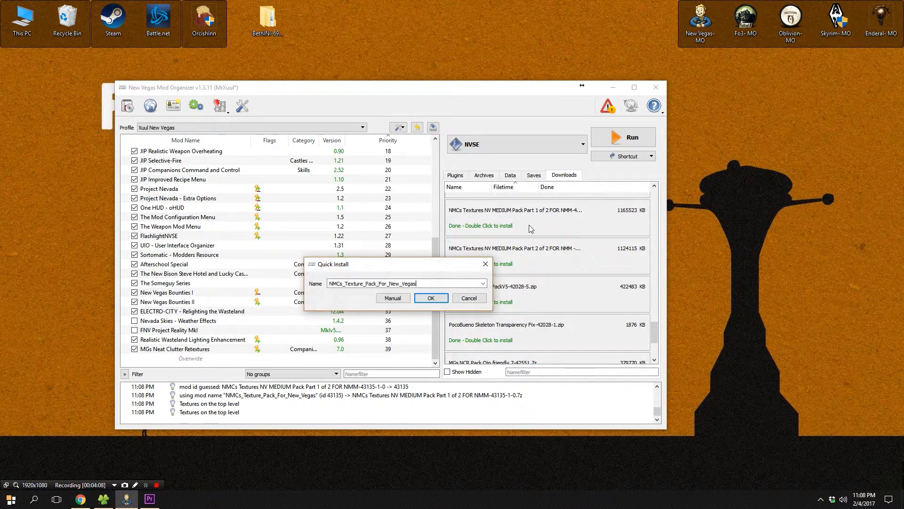
{"action": "double_click", "coordinate": [358, 283]}
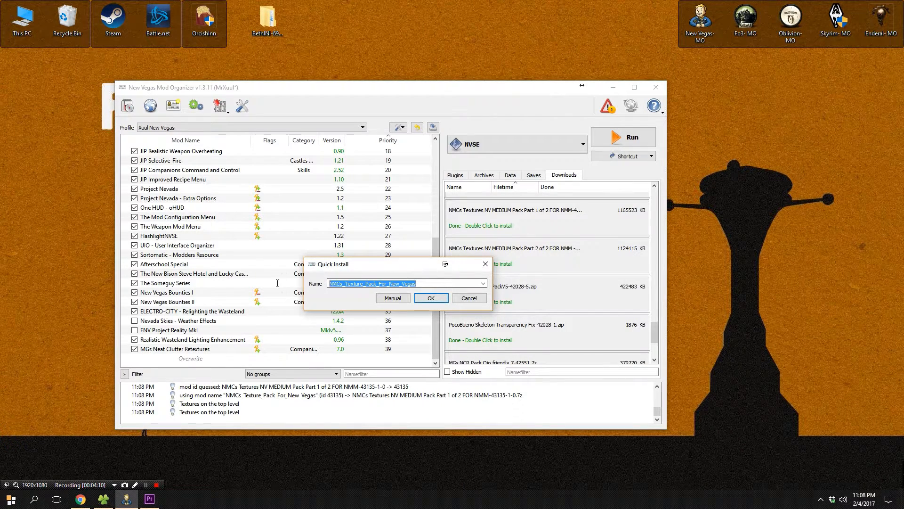
{"action": "right_click", "coordinate": [353, 285]}
{"action": "left_click", "coordinate": [377, 325]}
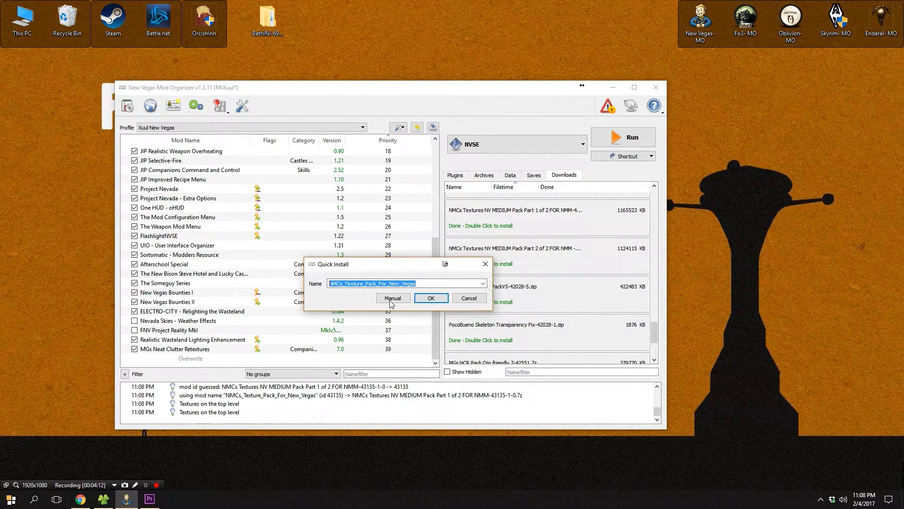
{"action": "left_click", "coordinate": [391, 301]}
{"action": "right_click", "coordinate": [353, 246]}
{"action": "left_click", "coordinate": [372, 252]}
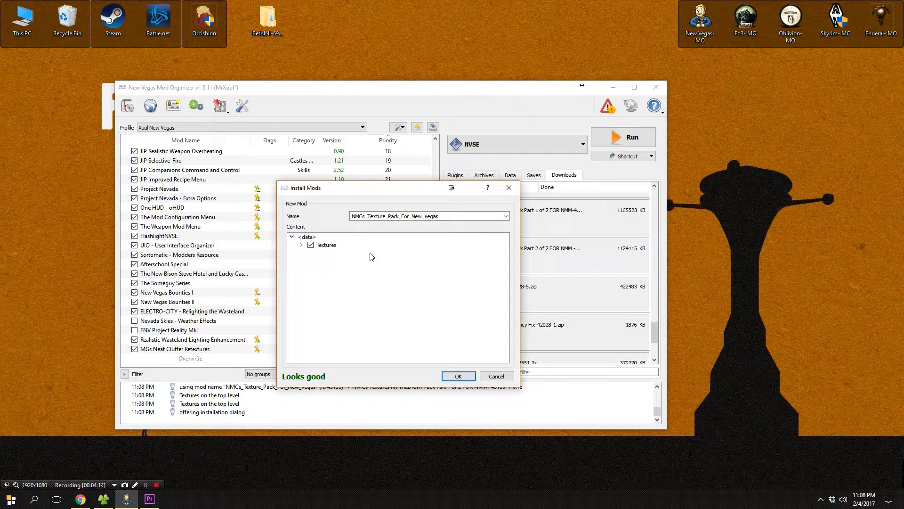
{"action": "left_click", "coordinate": [452, 376]}
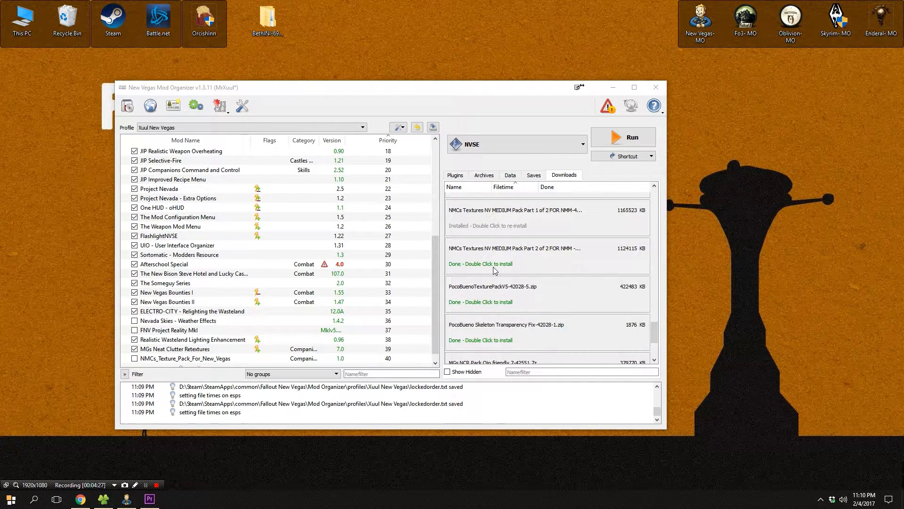
Open the NMCs Textures NV MEDIUM Pack Part 2 of 2 download for installation and copy its suggested mod name.
{"action": "double_click", "coordinate": [493, 266]}
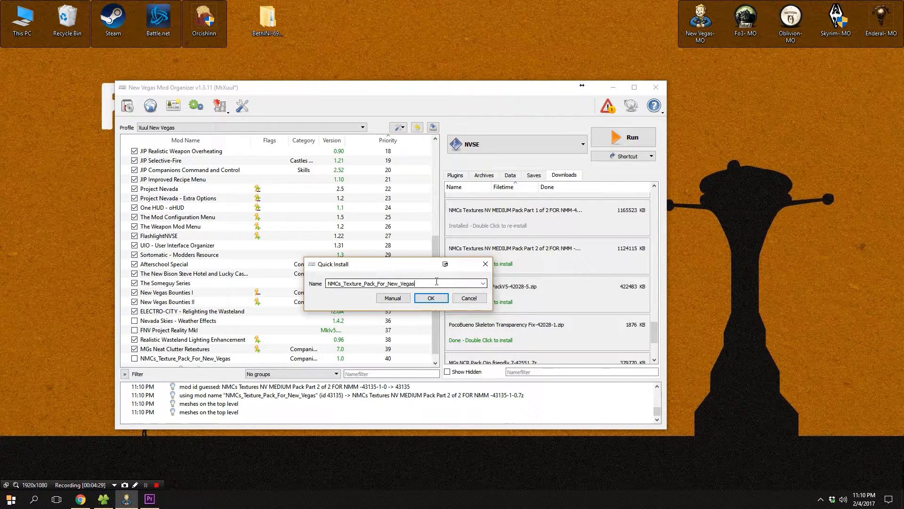
{"action": "left_click_drag", "start_coordinate": [402, 276], "coordinate": [330, 283]}
{"action": "right_click", "coordinate": [368, 287]}
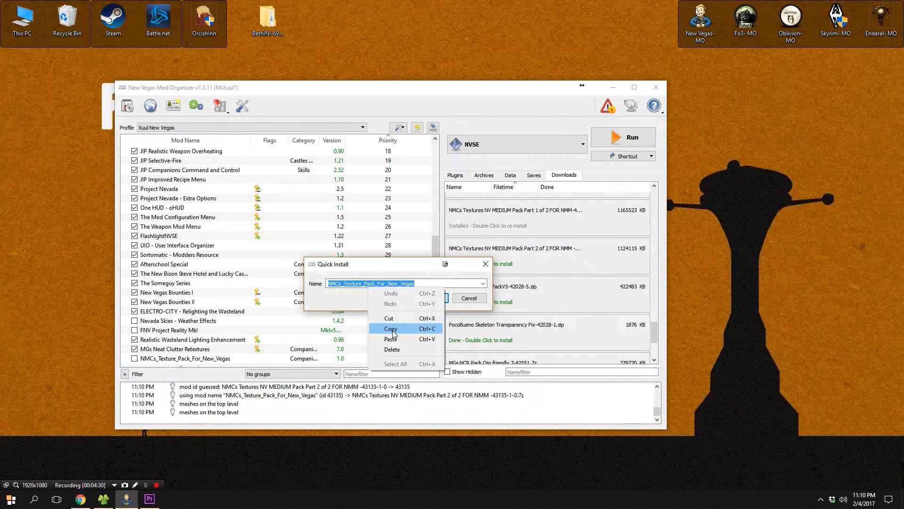
{"action": "left_click", "coordinate": [389, 339]}
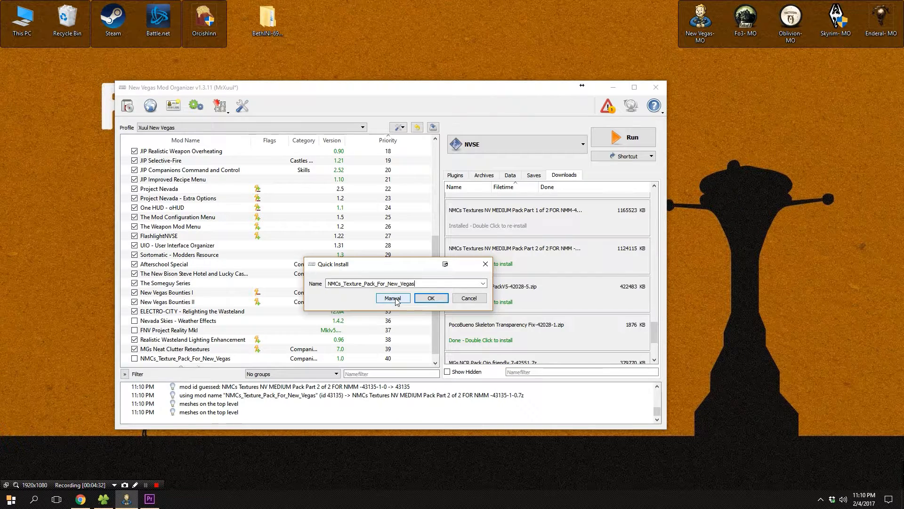
Install it manually with NMCsTexPack_MEDIUM_Pt_2 as data directory, merging into the existing NMCs_Texture_Pack_For_New_Vegas mod.
{"action": "left_click", "coordinate": [392, 298]}
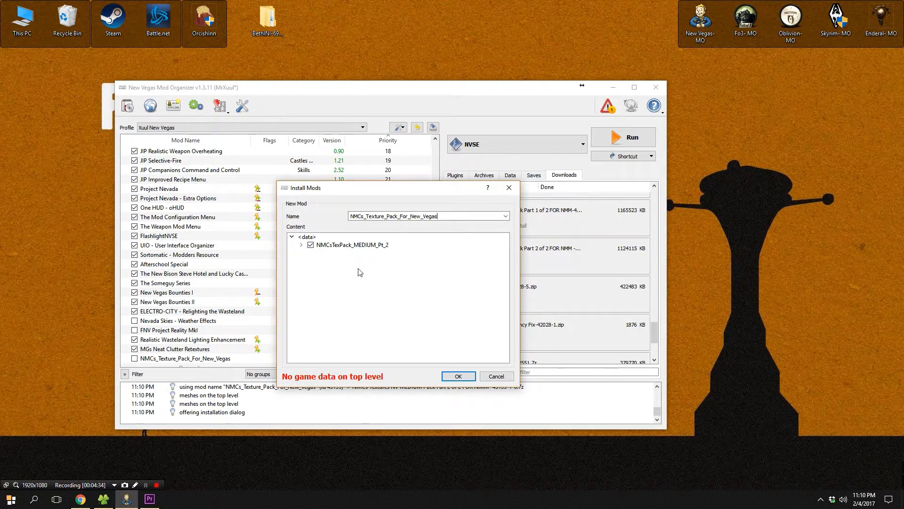
{"action": "right_click", "coordinate": [372, 245]}
{"action": "left_click", "coordinate": [400, 250]}
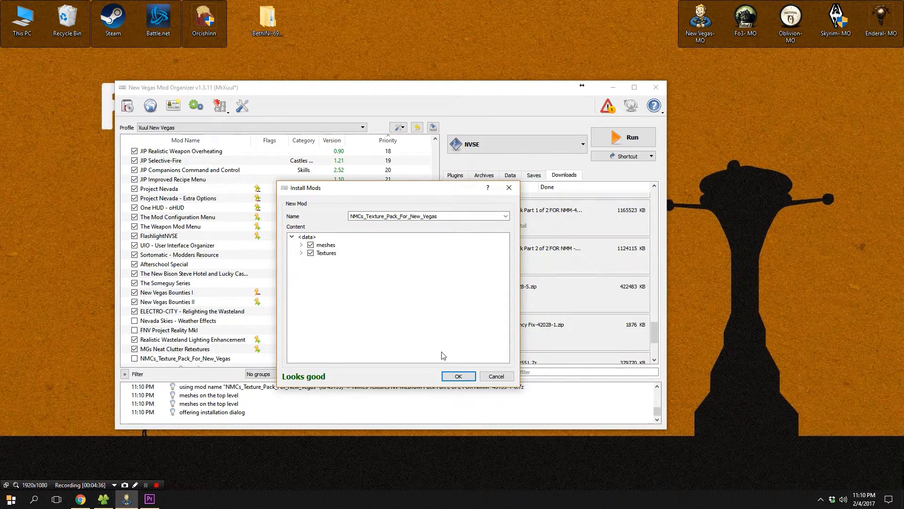
{"action": "left_click", "coordinate": [451, 377]}
{"action": "left_click", "coordinate": [421, 301]}
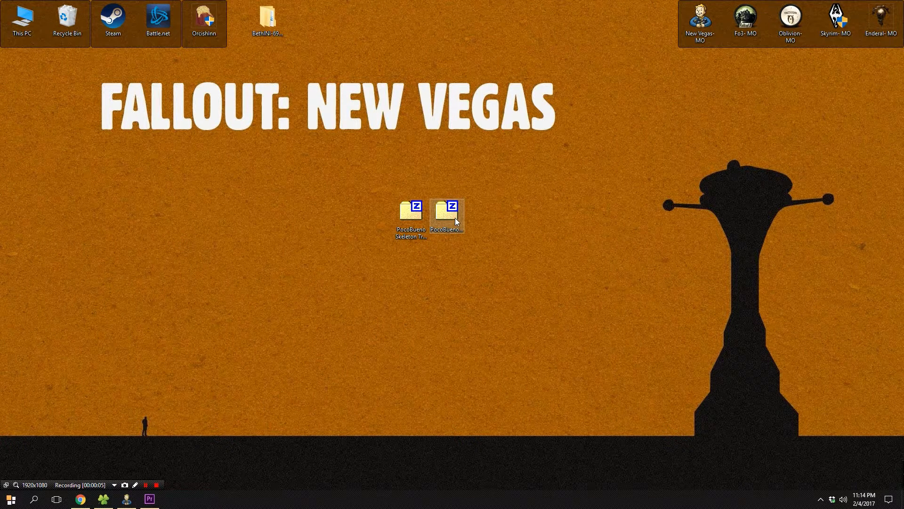
Extract both PocoBueno archives on the desktop into their own folders and move the new folders aside.
{"action": "left_click", "coordinate": [420, 245]}
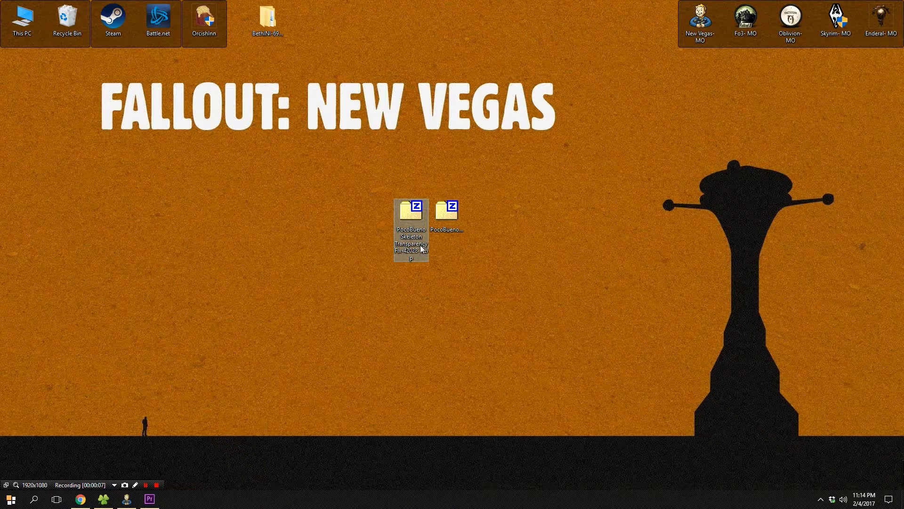
{"action": "left_click_drag", "start_coordinate": [372, 226], "coordinate": [478, 194]}
{"action": "right_click", "coordinate": [419, 207]}
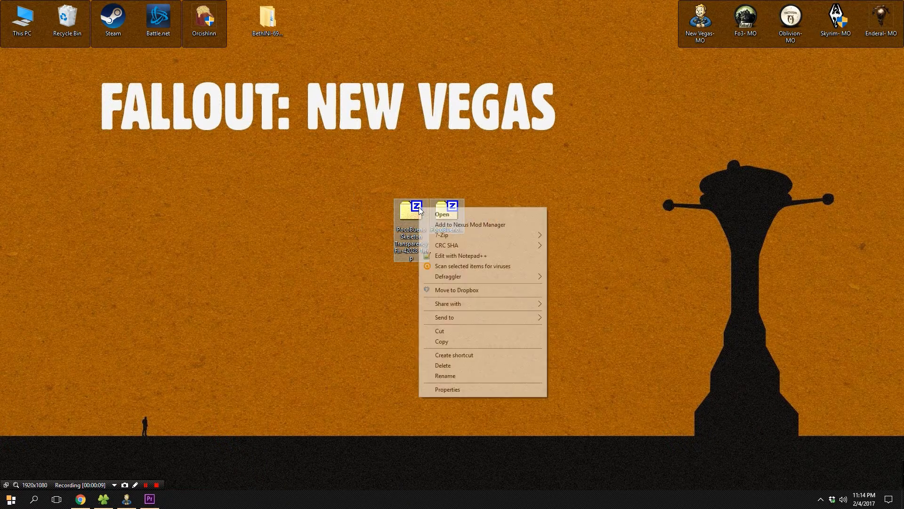
{"action": "mouse_move", "coordinate": [462, 236]}
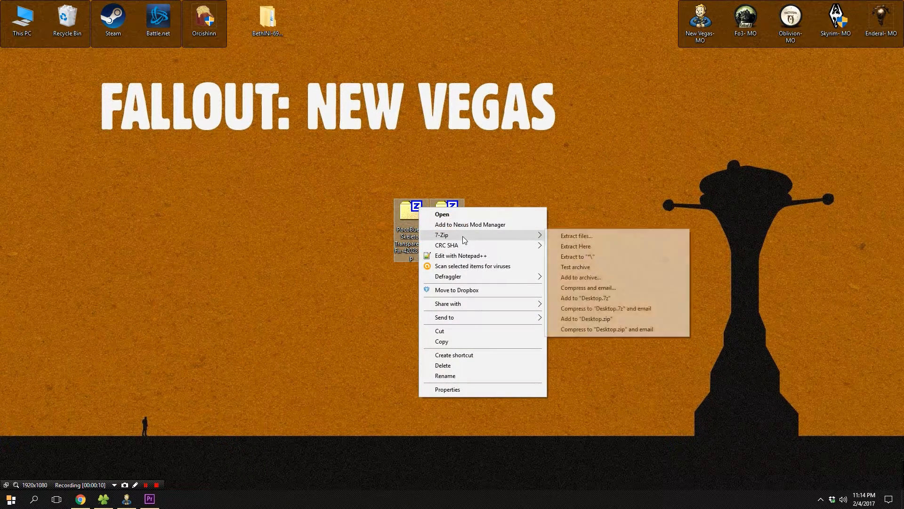
{"action": "left_click", "coordinate": [592, 262]}
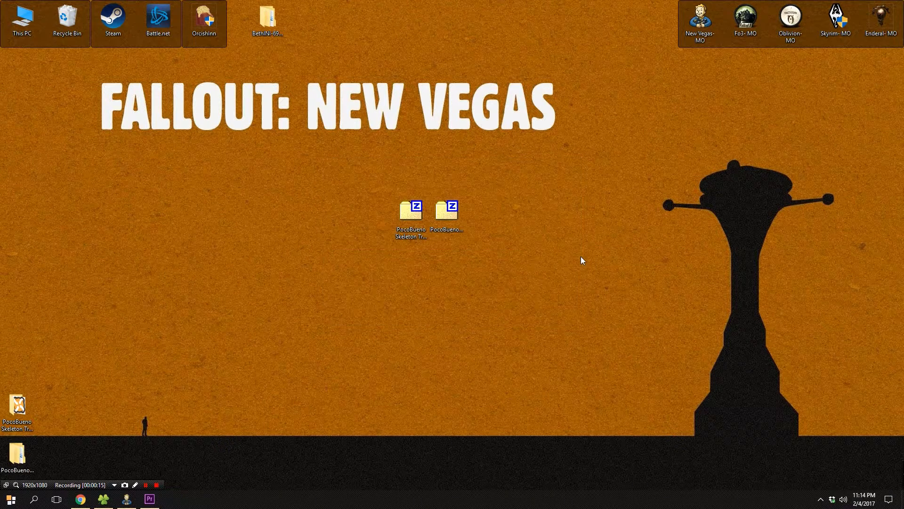
{"action": "left_click_drag", "start_coordinate": [79, 310], "coordinate": [5, 459]}
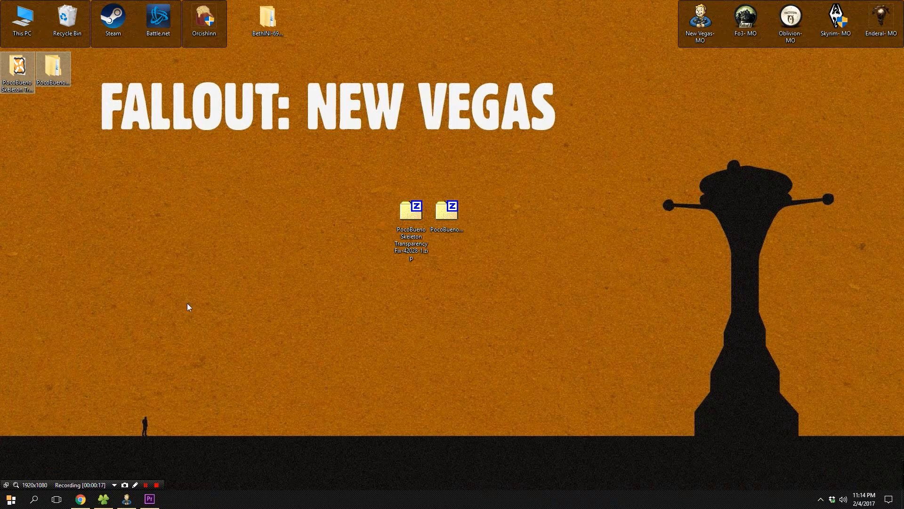
Start installing a mod from file, opening PocoBuenoV5.fomod inside the extracted PocoBuenoTexturePackV5-42028-5 folder on the Desktop.
{"action": "left_click", "coordinate": [131, 501]}
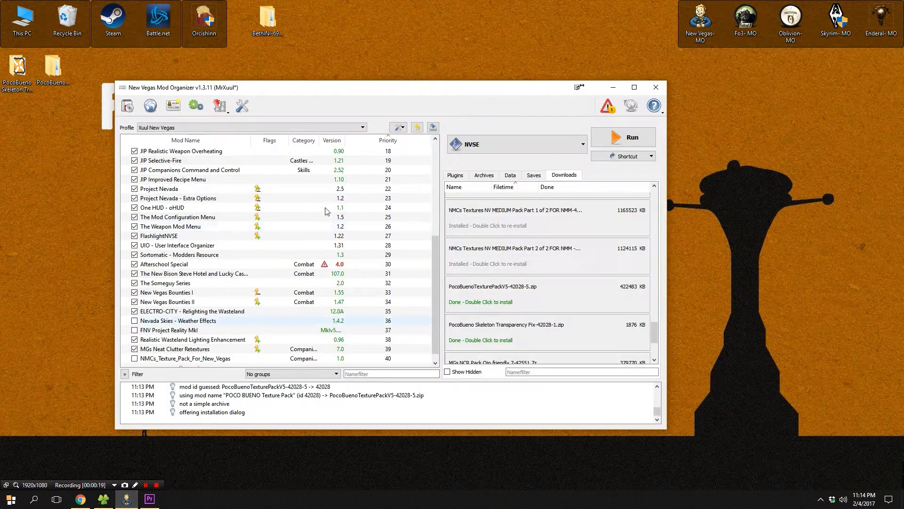
{"action": "left_click", "coordinate": [398, 127]}
{"action": "left_click", "coordinate": [420, 140]}
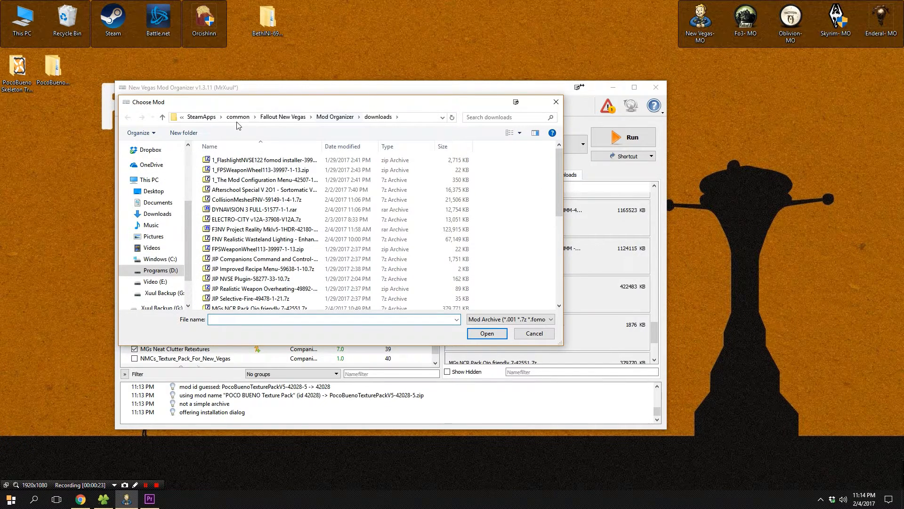
{"action": "left_click", "coordinate": [159, 192]}
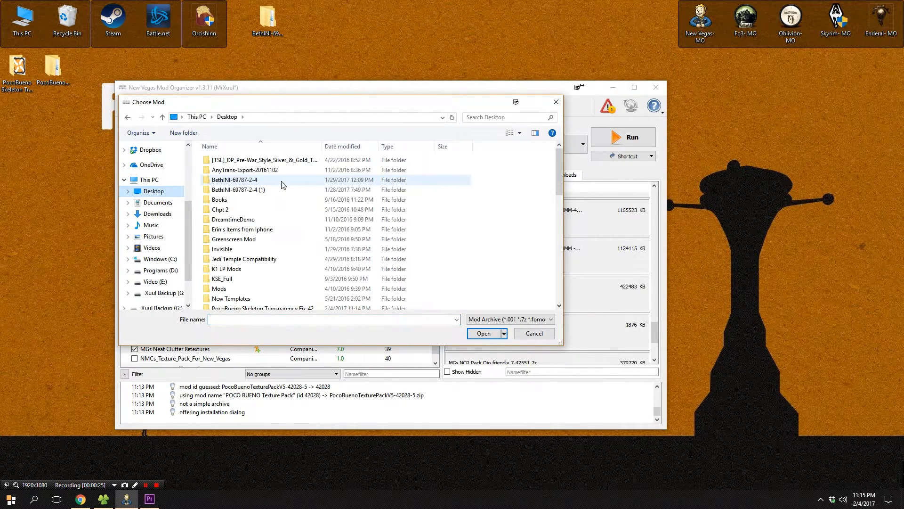
{"action": "scroll", "coordinate": [282, 185], "scroll_direction": "down", "scroll_amount": 3}
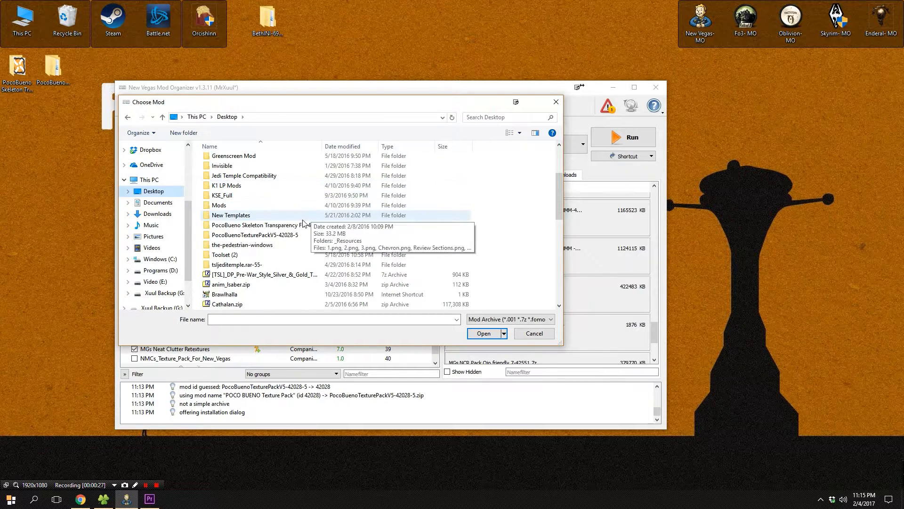
{"action": "double_click", "coordinate": [282, 235]}
{"action": "double_click", "coordinate": [248, 160]}
{"action": "left_click", "coordinate": [244, 164]}
{"action": "left_click", "coordinate": [483, 334]}
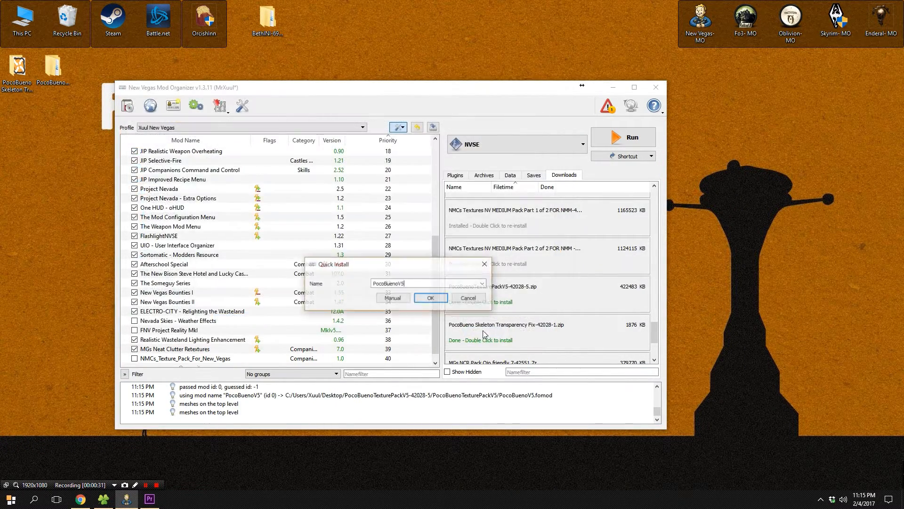
Install PocoBuenoV5 manually, setting its PocoBuenoV5 folder as the data directory.
{"action": "left_click", "coordinate": [391, 299]}
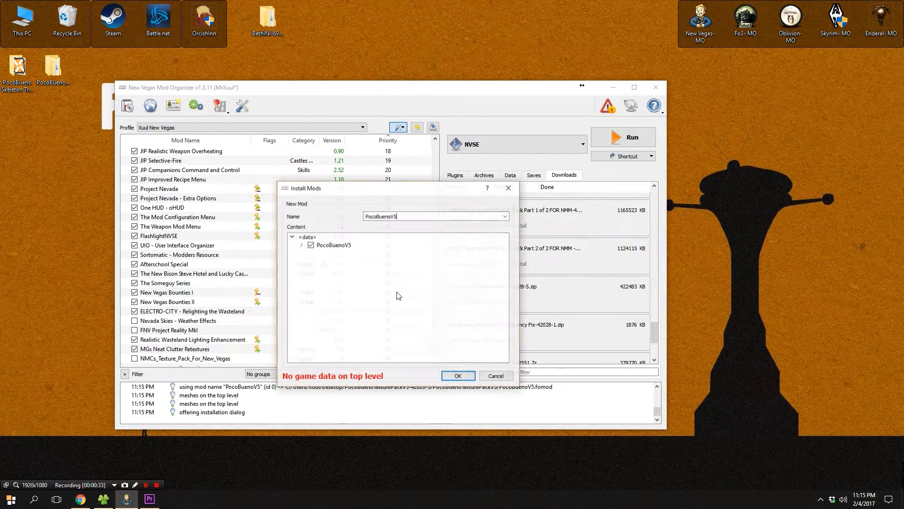
{"action": "right_click", "coordinate": [346, 245]}
{"action": "left_click", "coordinate": [358, 250]}
{"action": "left_click", "coordinate": [320, 249]}
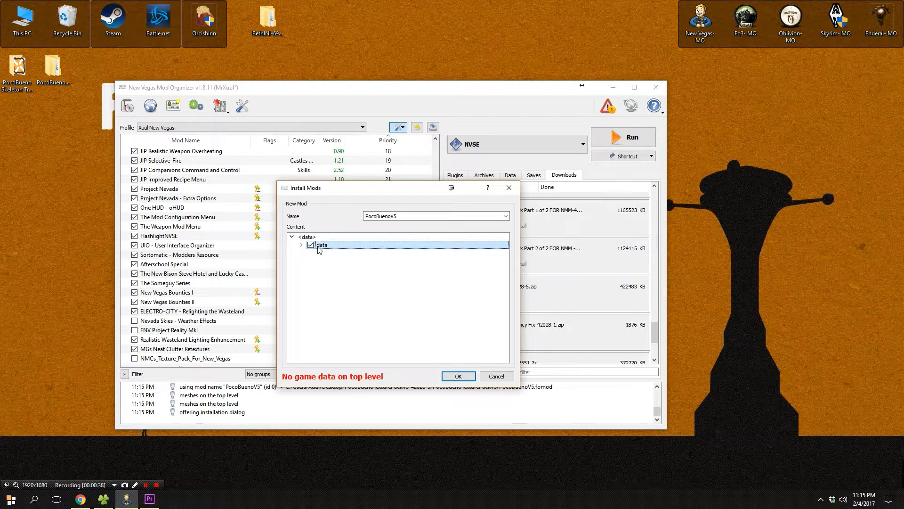
{"action": "right_click", "coordinate": [320, 245]}
{"action": "left_click", "coordinate": [335, 250]}
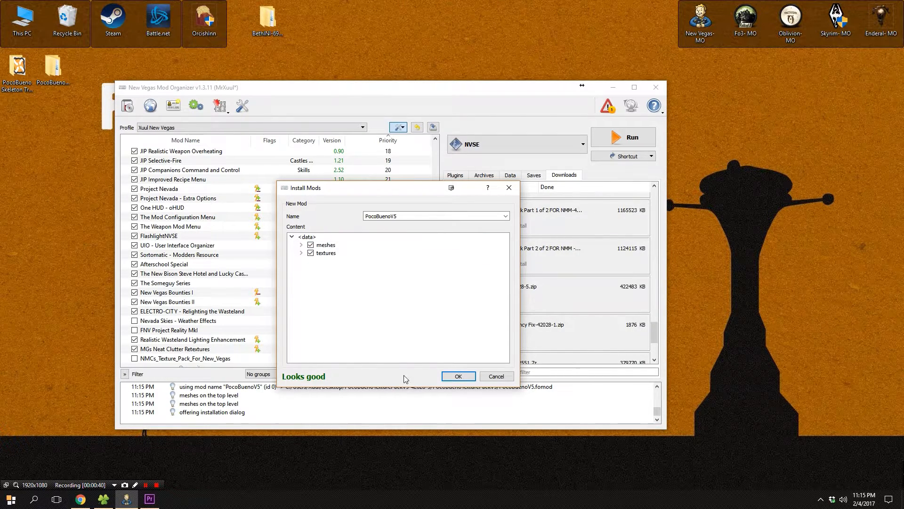
{"action": "left_click", "coordinate": [459, 377]}
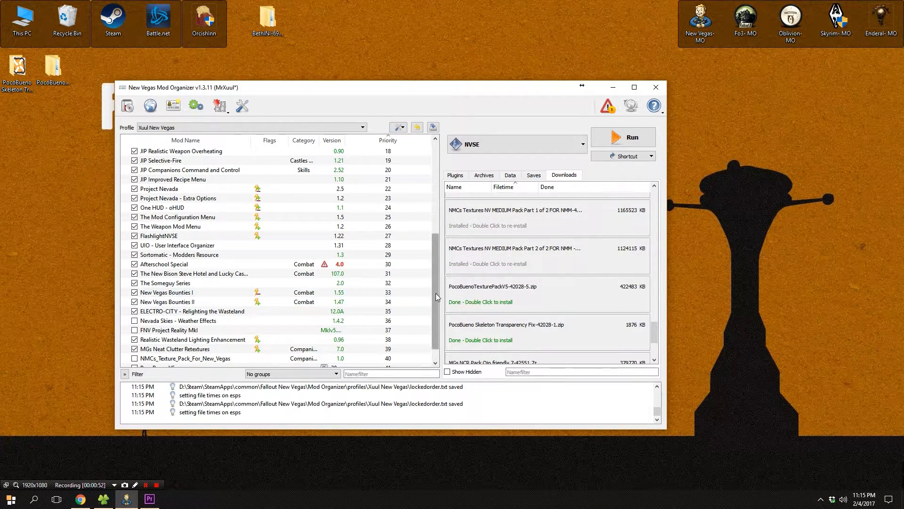
Start installing Poco Human Skeleton Fix.fomod from the extracted PocoBueno Skeleton Transparency Fix-42028-1 folder on the Desktop.
{"action": "scroll", "coordinate": [431, 332], "scroll_direction": "down", "scroll_amount": 1}
{"action": "left_click", "coordinate": [179, 349]}
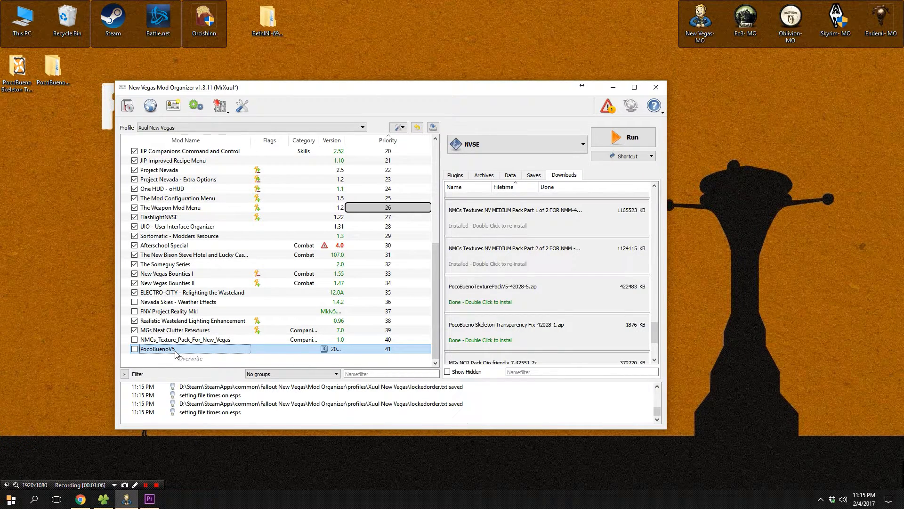
{"action": "left_click", "coordinate": [398, 127]}
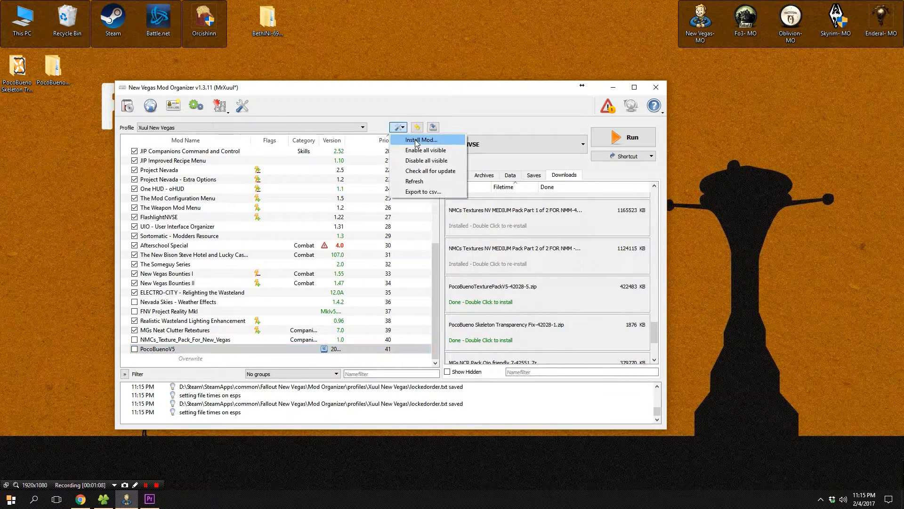
{"action": "left_click", "coordinate": [416, 140]}
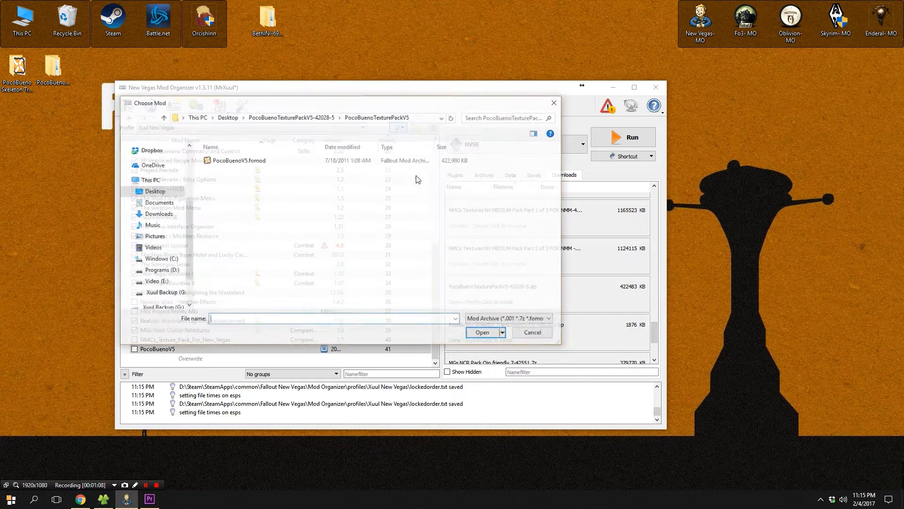
{"action": "left_click", "coordinate": [310, 119]}
{"action": "left_click", "coordinate": [237, 118]}
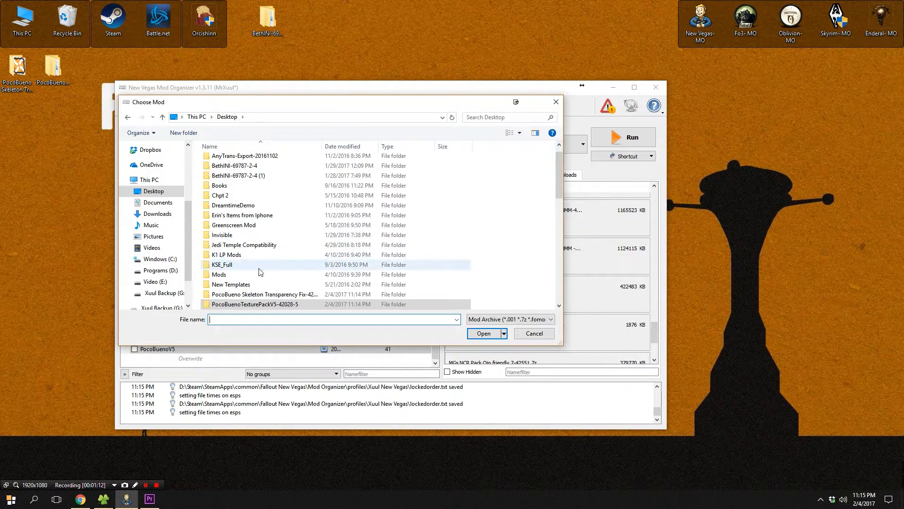
{"action": "double_click", "coordinate": [270, 298]}
{"action": "left_click", "coordinate": [269, 160]}
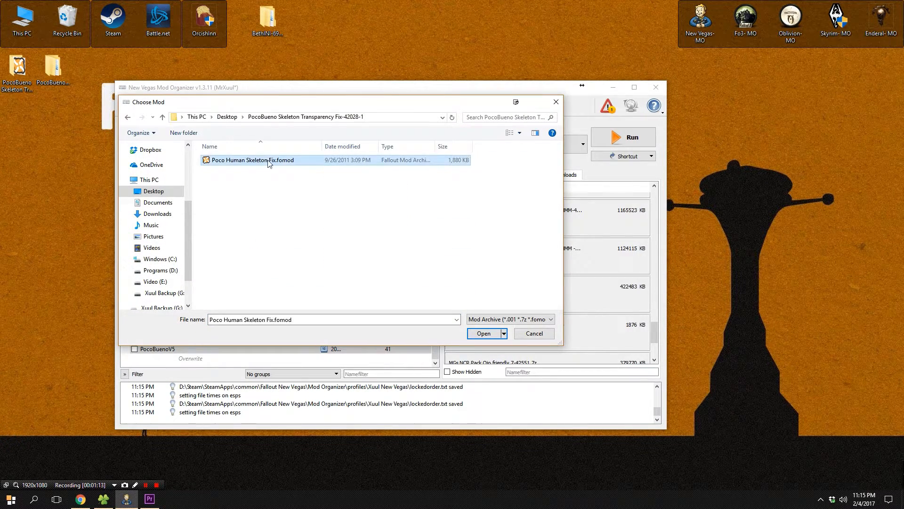
{"action": "left_click", "coordinate": [484, 334]}
Choose a manual install and set the Poco Human Skeleton Fix folder as the data directory.
{"action": "left_click", "coordinate": [400, 299]}
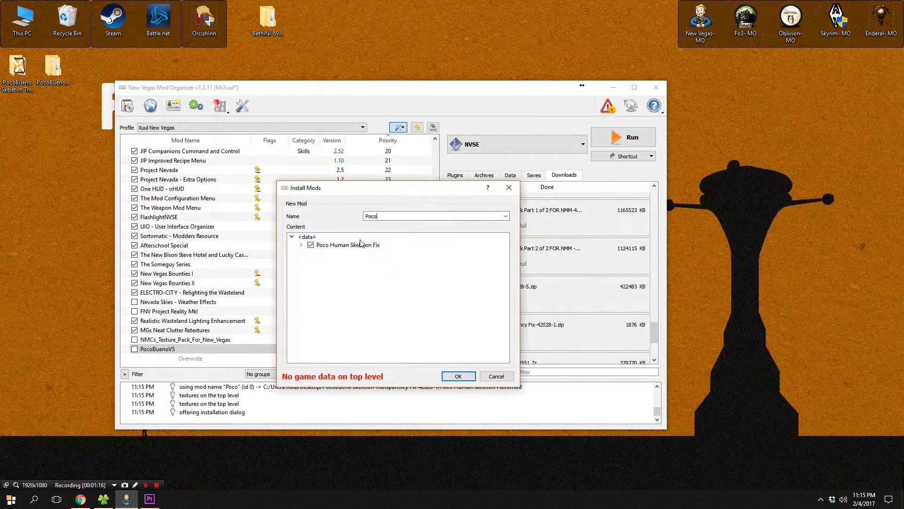
{"action": "right_click", "coordinate": [353, 244]}
{"action": "left_click", "coordinate": [380, 249]}
{"action": "right_click", "coordinate": [381, 254]}
{"action": "right_click", "coordinate": [322, 244]}
{"action": "left_click", "coordinate": [349, 249]}
Replace the mod name with the copied mod name and merge it into the existing installed mod.
{"action": "left_click_drag", "start_coordinate": [362, 207], "coordinate": [349, 209]}
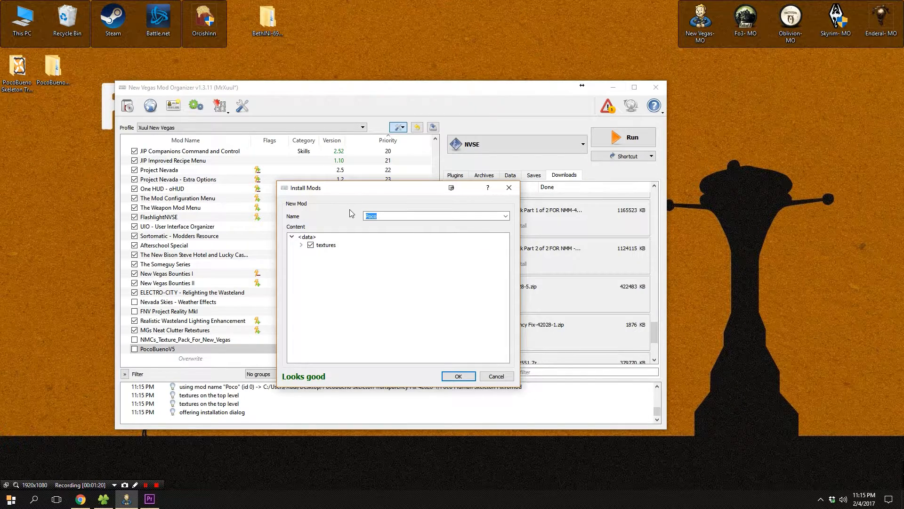
{"action": "type", "text": "PocoBuenoV5"}
{"action": "left_click", "coordinate": [468, 379]}
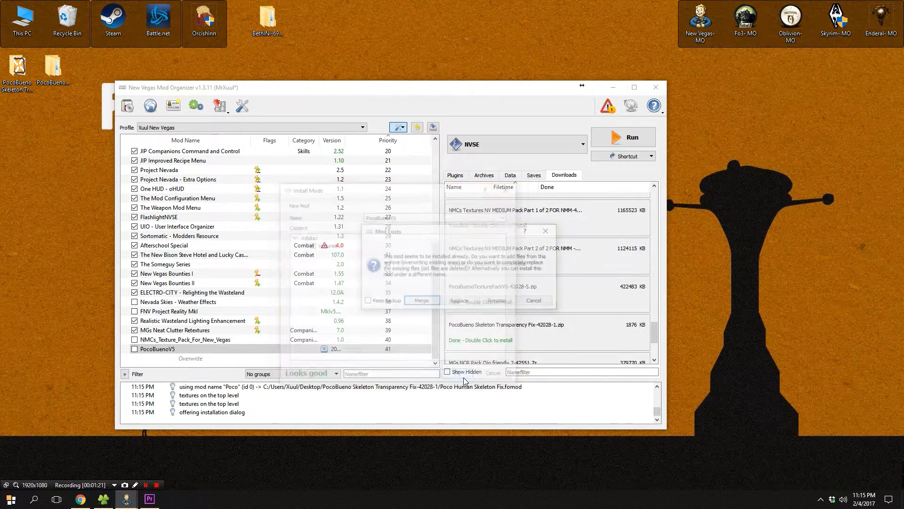
{"action": "left_click", "coordinate": [420, 301]}
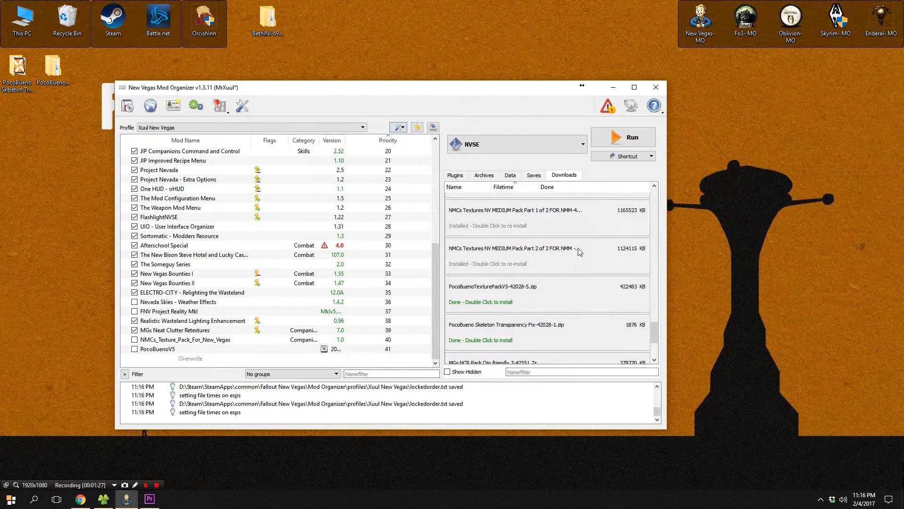
Install the CollisionMeshesFNV-59149-1-4-1.7z download manually under the name Collision Meshes.
{"action": "scroll", "coordinate": [579, 257], "scroll_direction": "down", "scroll_amount": 3}
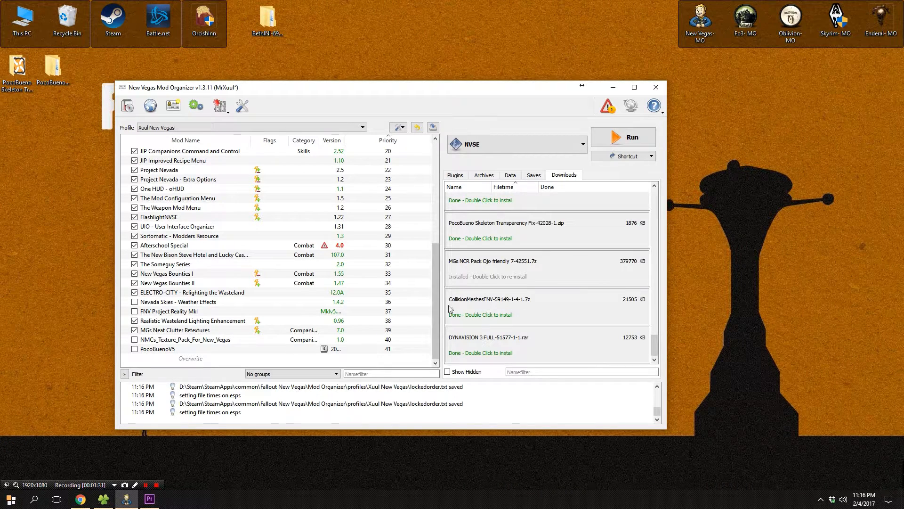
{"action": "double_click", "coordinate": [512, 310]}
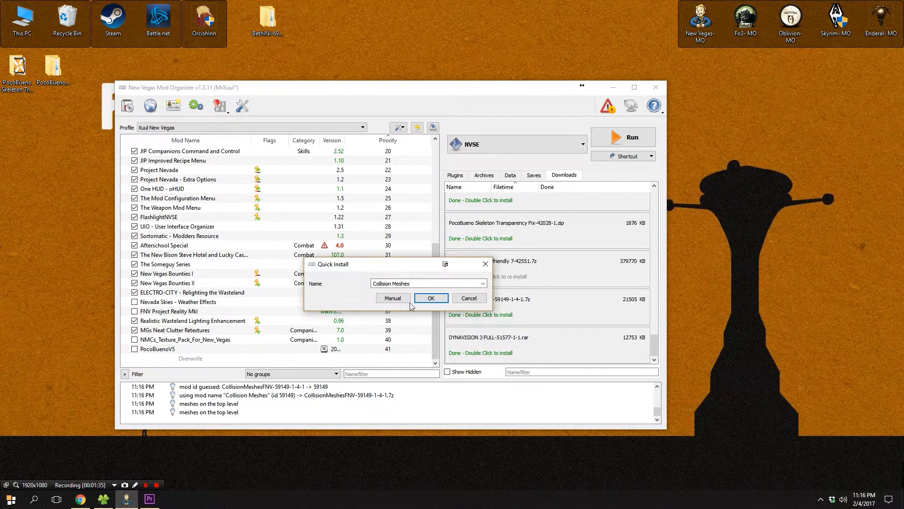
{"action": "left_click", "coordinate": [399, 296]}
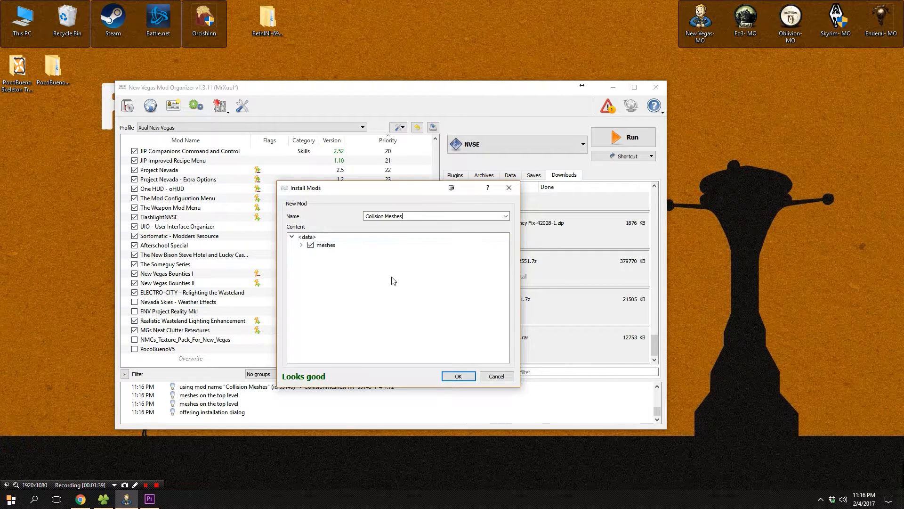
{"action": "left_click", "coordinate": [453, 377]}
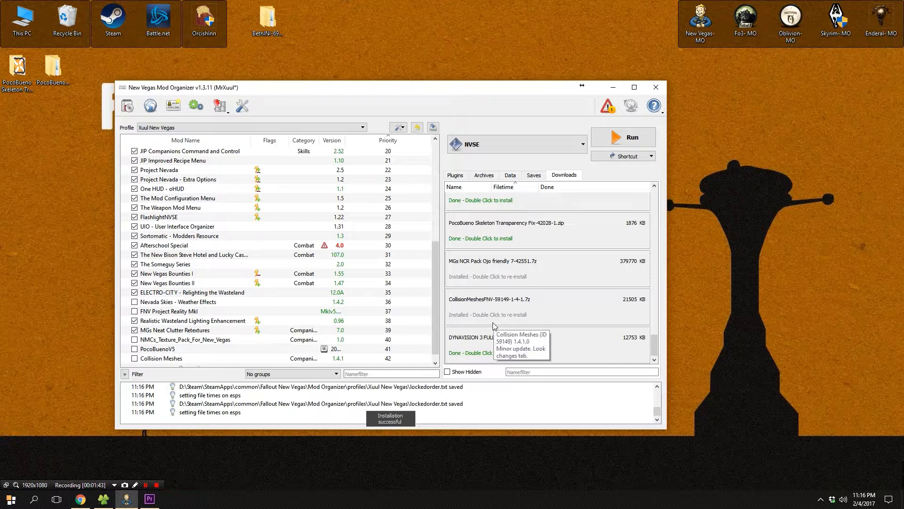
Enable NMCs_Texture_Pack_For_New_Vegas, PocoBuenoV5 and Collision Meshes in the mod list.
{"action": "left_click", "coordinate": [134, 339]}
{"action": "left_click", "coordinate": [134, 349]}
{"action": "left_click", "coordinate": [134, 358]}
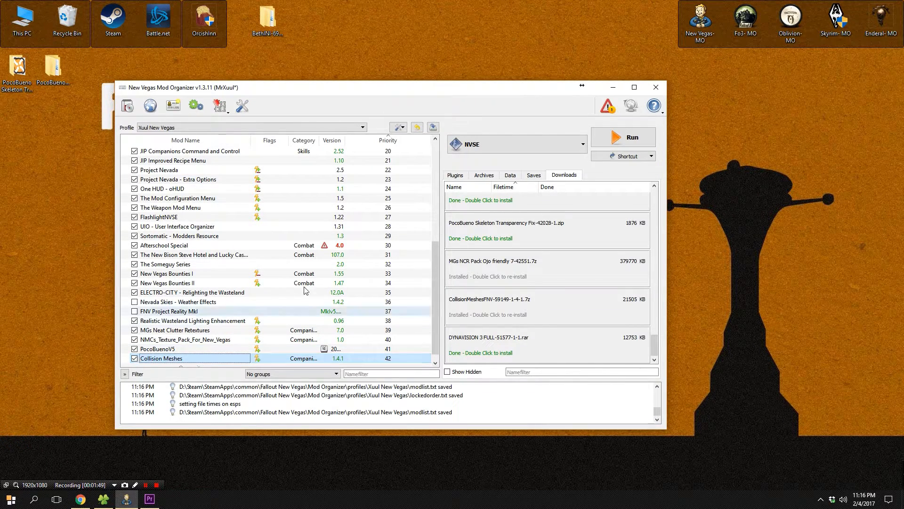